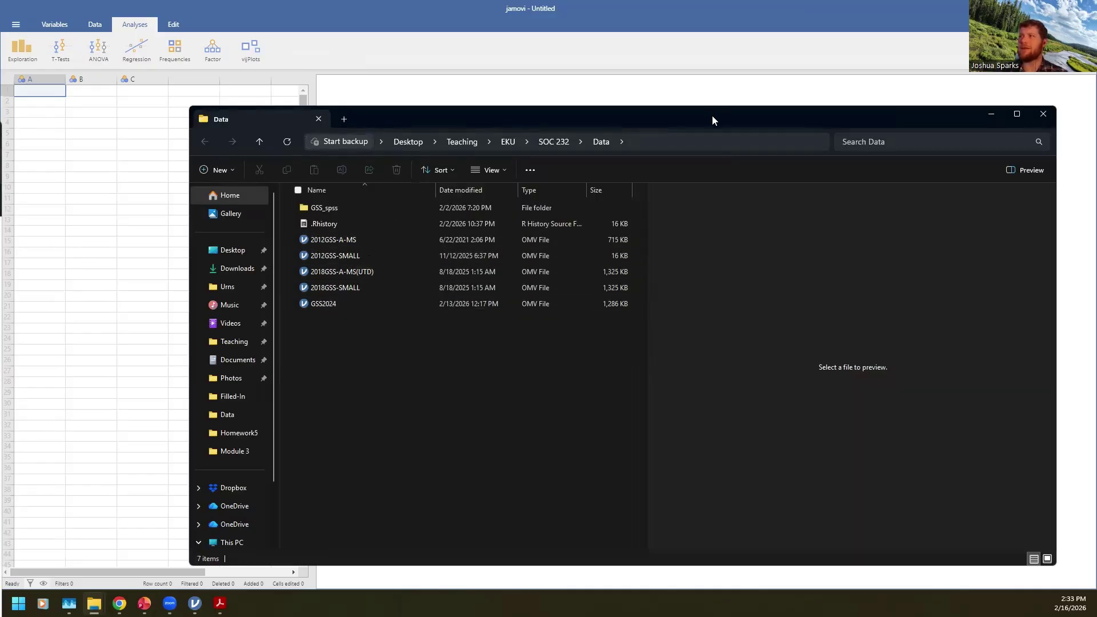
Step: Open the data file 2018GSS-A-MS(UTD) from the SOC 232 Data folder and maximize its window
drag(699, 119, 0, 119)
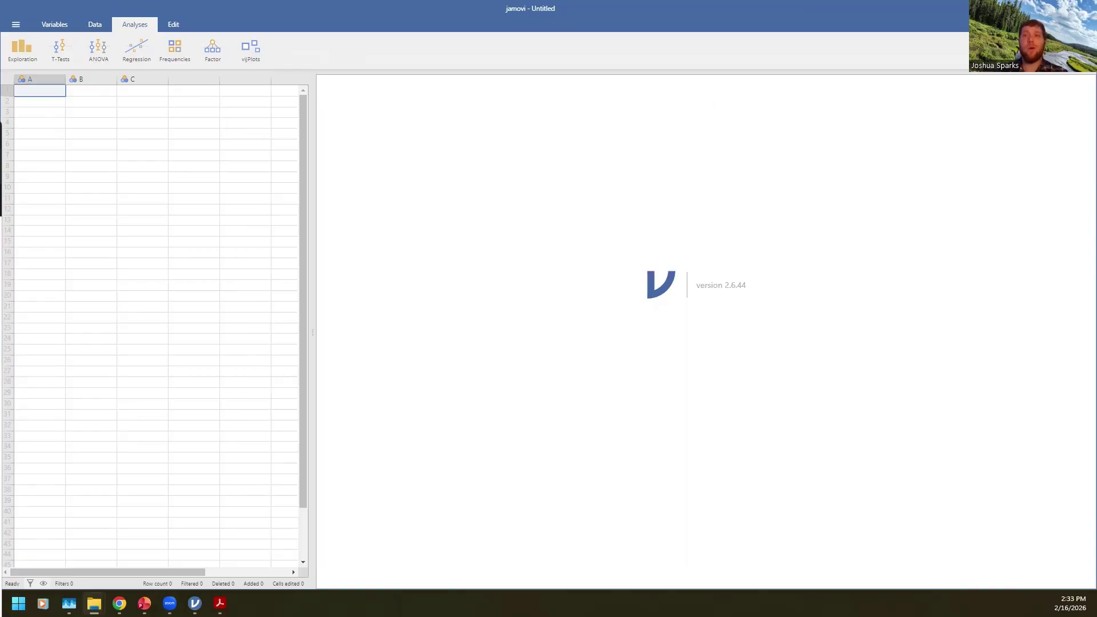
click(14, 24)
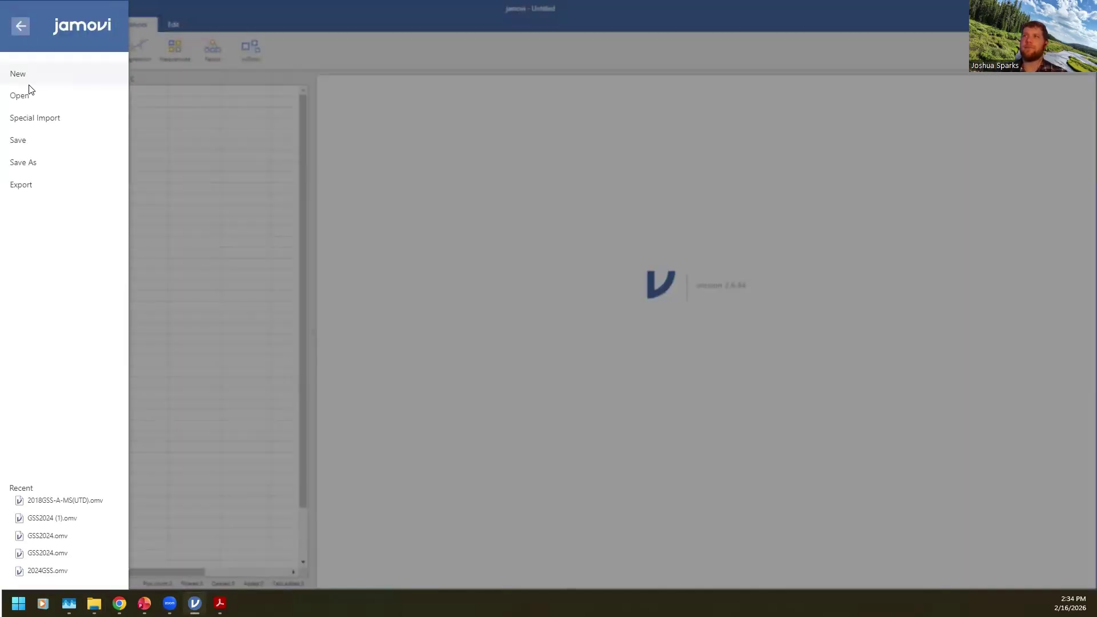
click(33, 100)
click(354, 20)
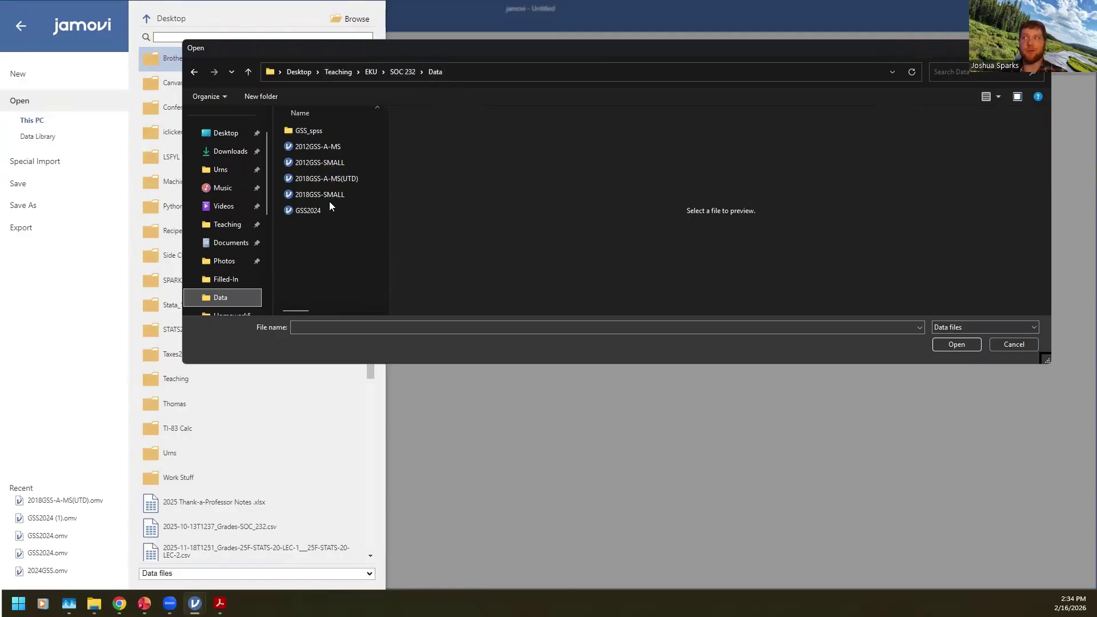
click(331, 179)
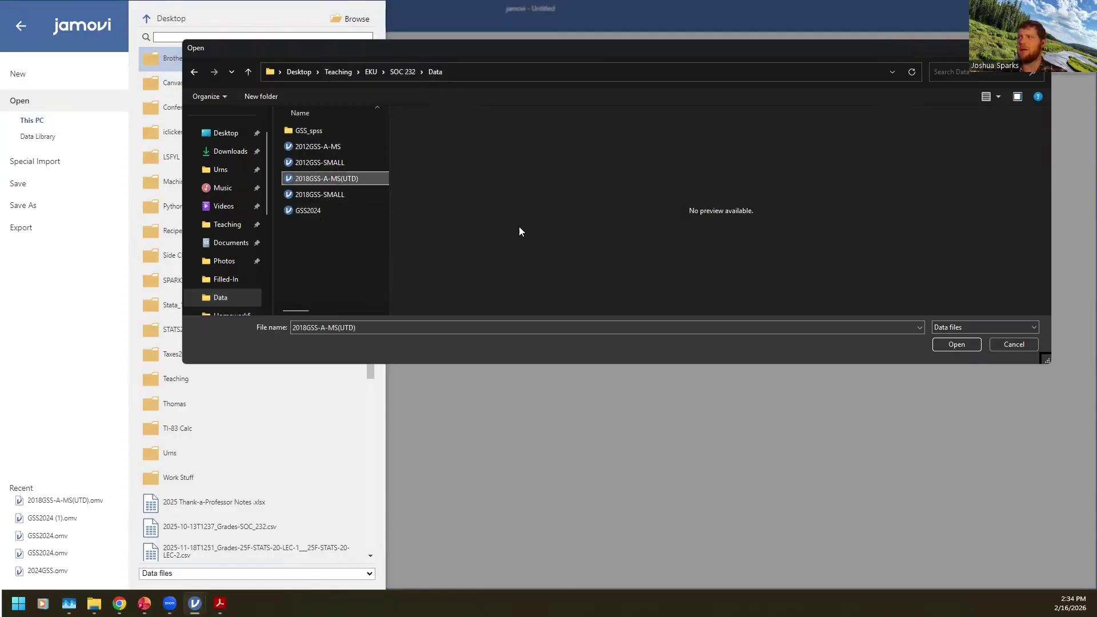
click(958, 345)
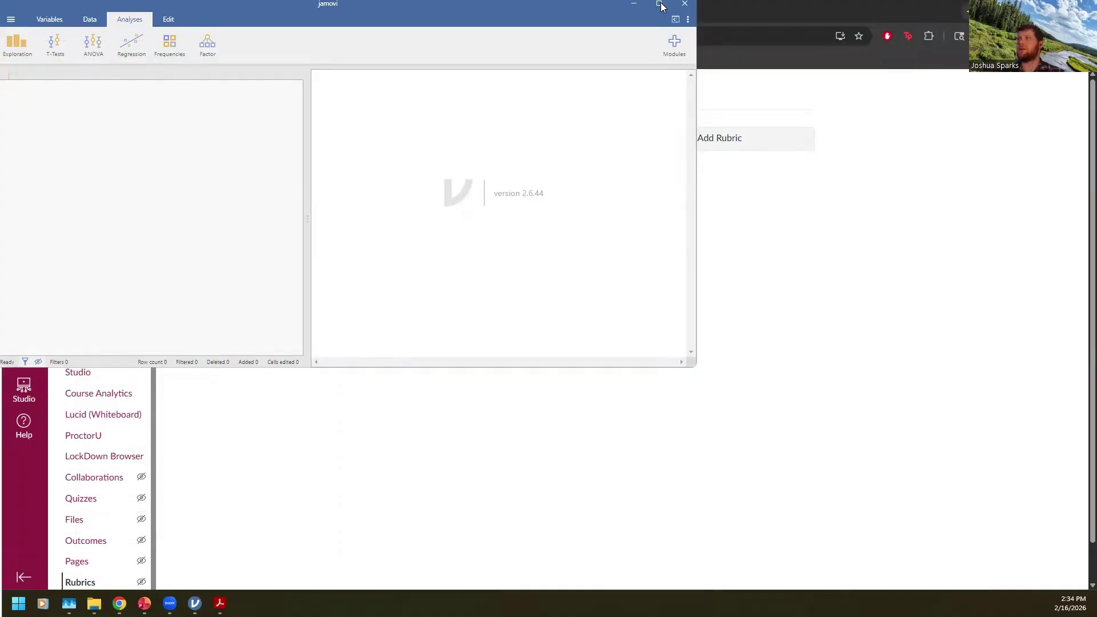
click(659, 4)
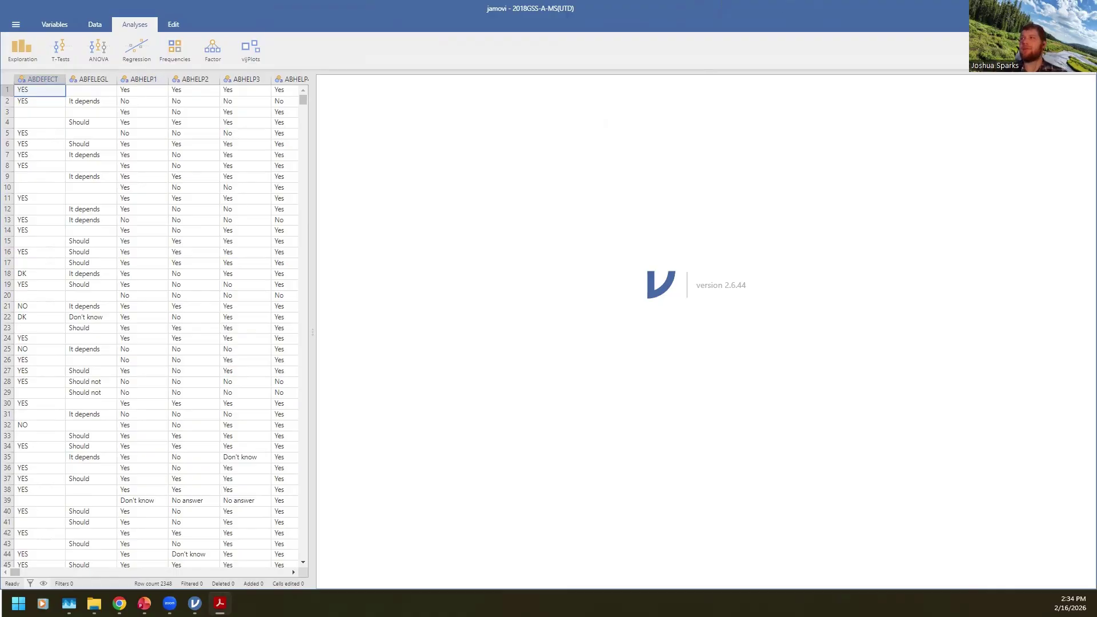
Step: Switch to Adobe Acrobat, read the data cleaning part of M3_Jamovi_Guide_Frequencies.pdf in full-size view, and return to jamovi
key(alt+Tab)
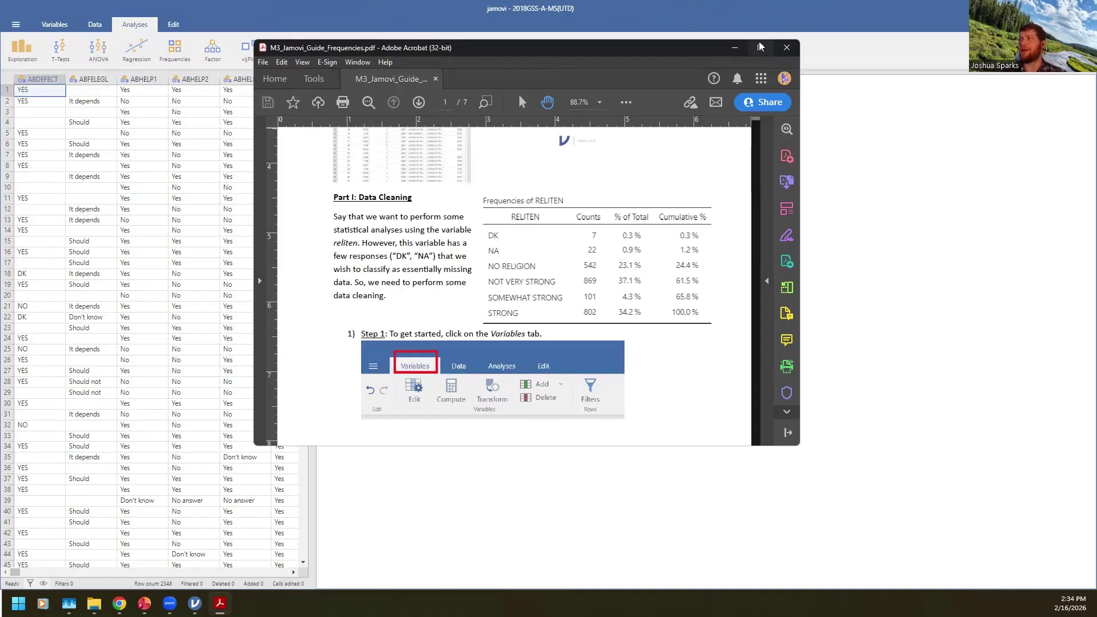
key(super+Up)
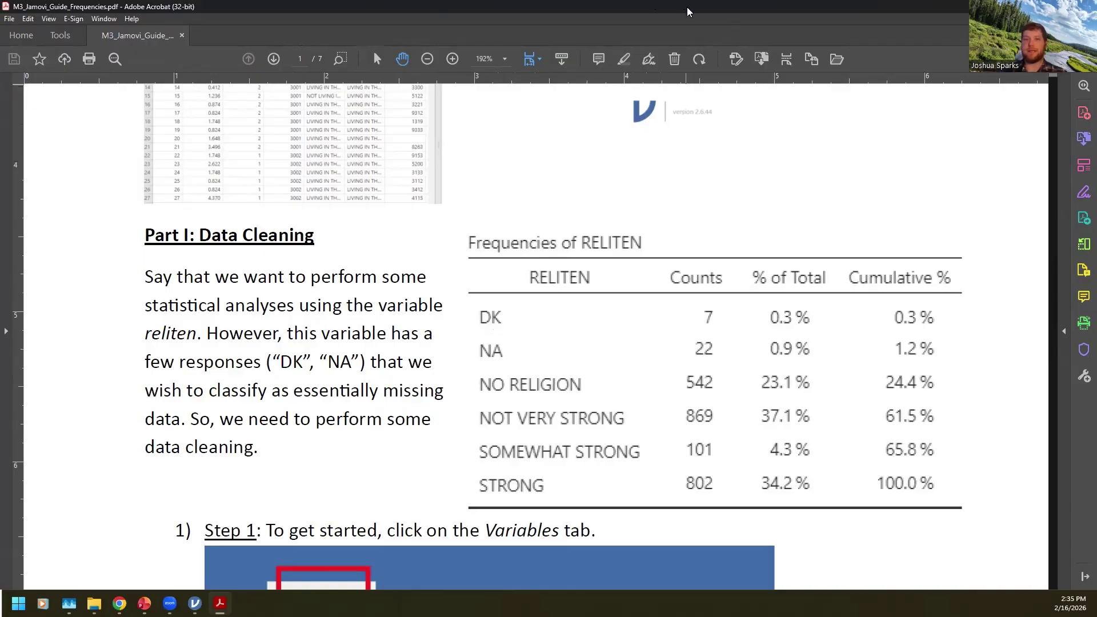
key(alt+Tab)
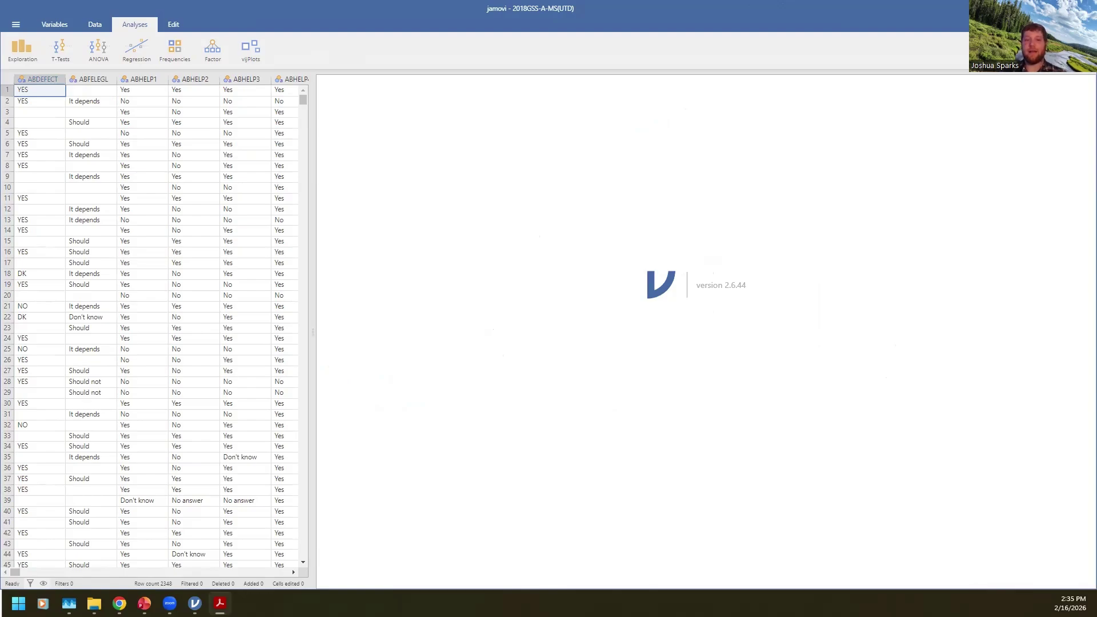
Step: Search the variable list for reliten, open that variable for editing and look through its levels
click(48, 24)
click(43, 79)
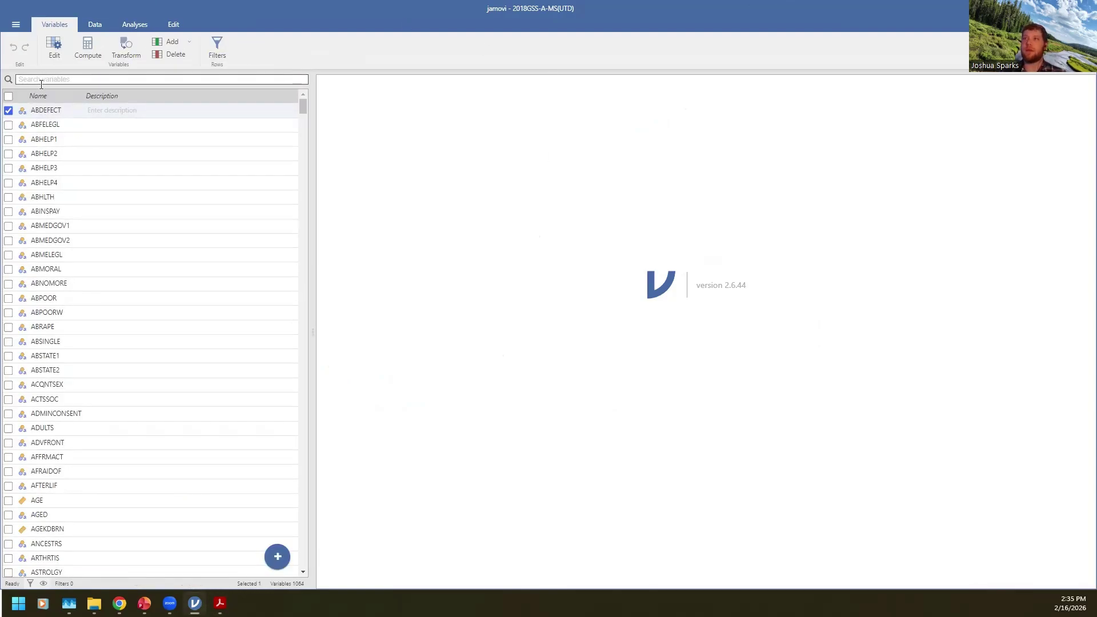
text(reliten)
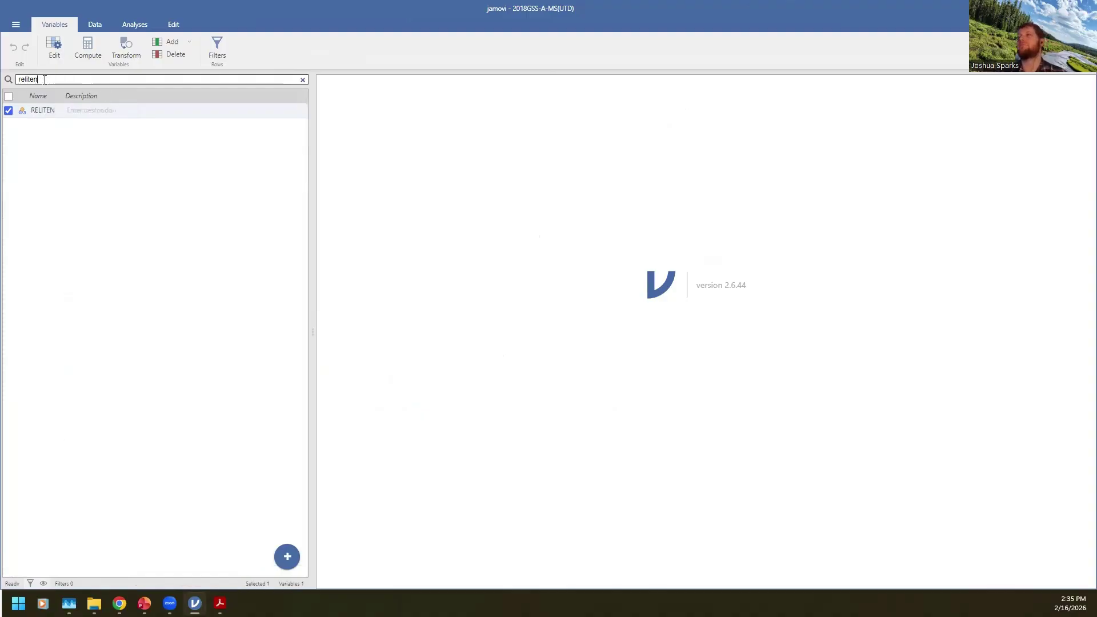
click(50, 52)
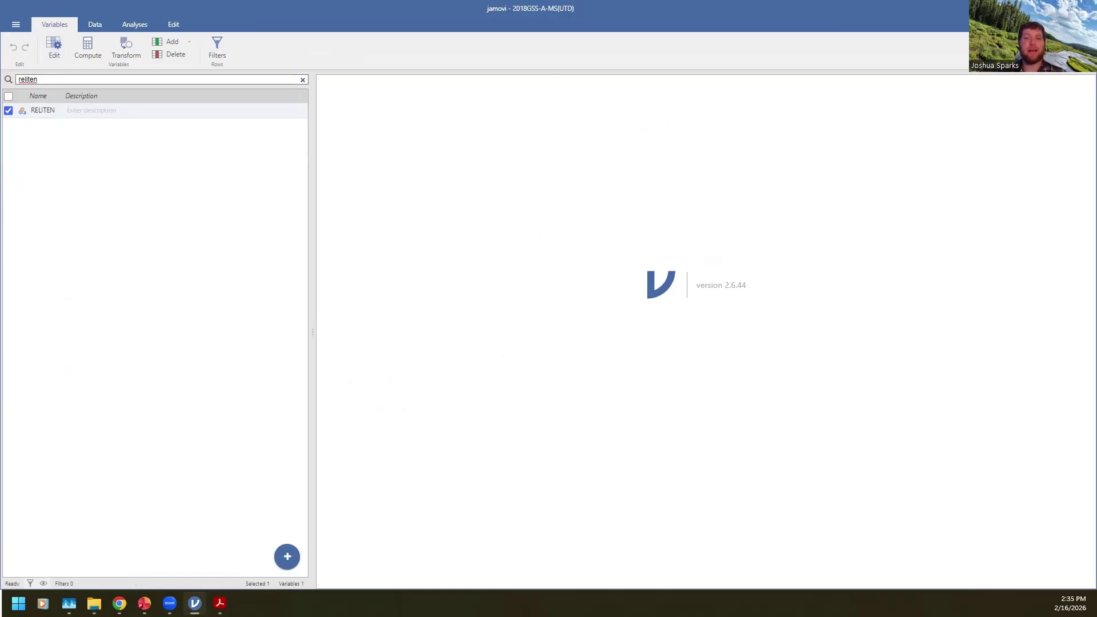
click(54, 44)
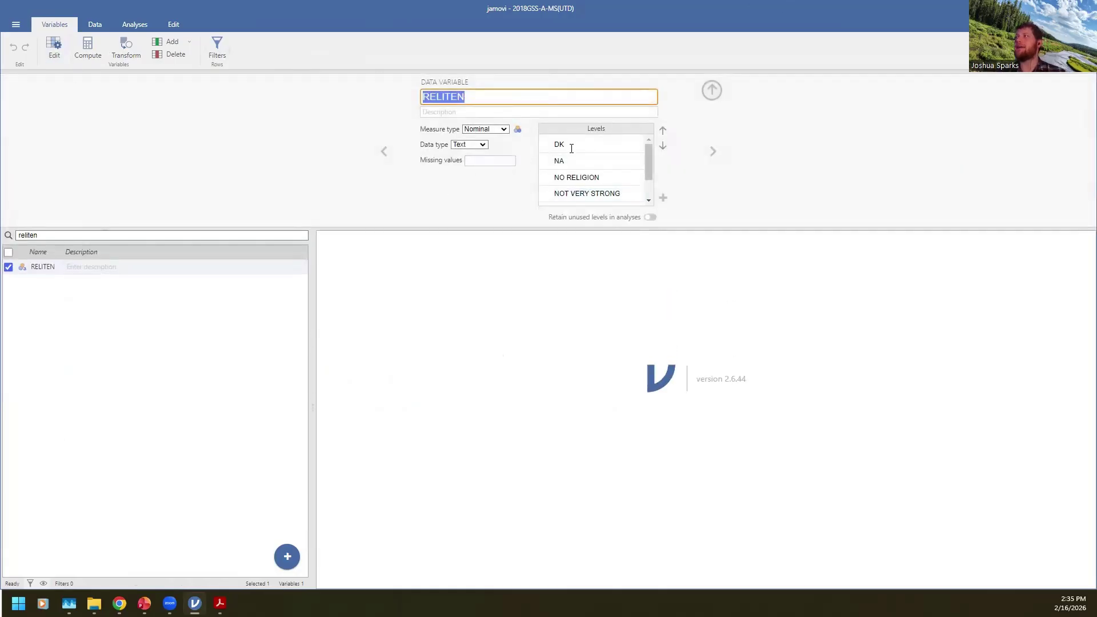
scroll(597, 203, down, 2)
scroll(593, 200, up, 2)
scroll(593, 200, down, 2)
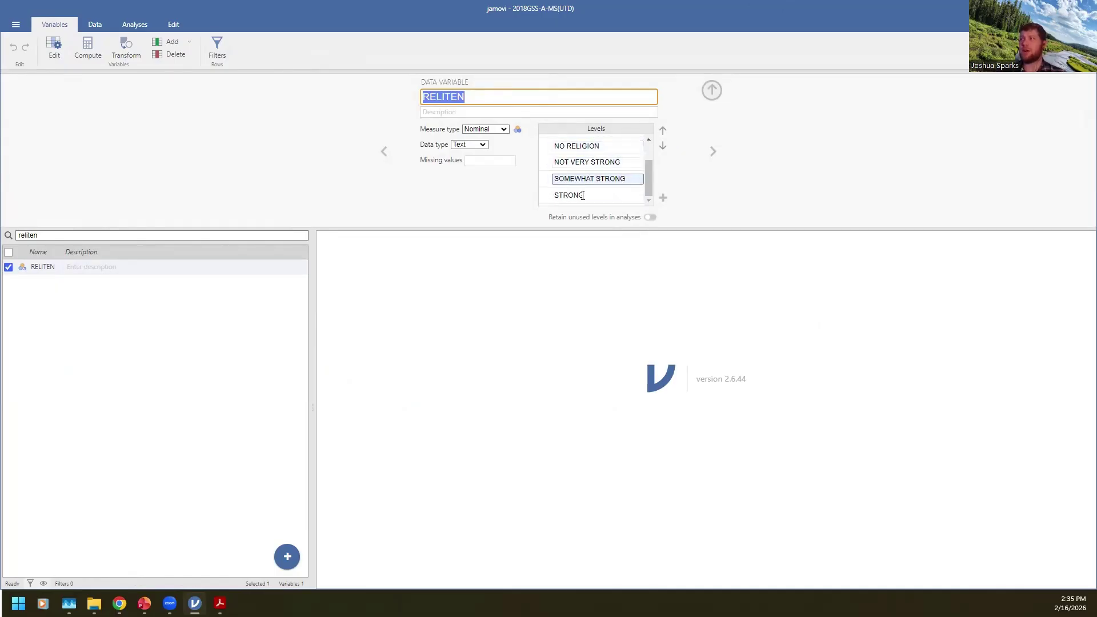
scroll(581, 194, up, 2)
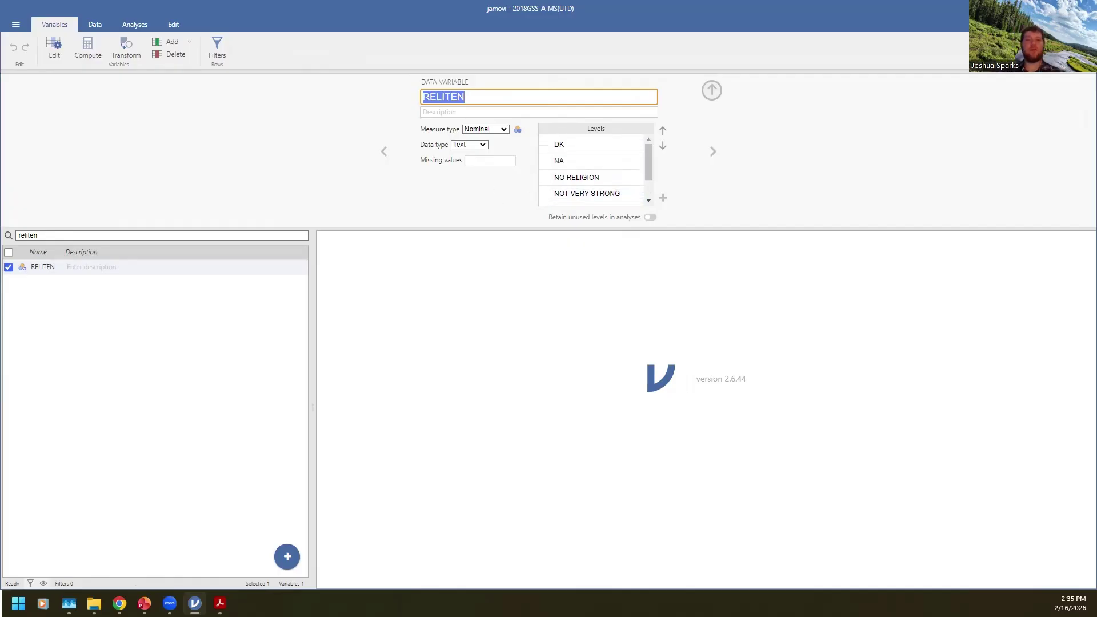
Step: Define 'DK' and 'NA' as missing values for the RELITEN variable and close the variable editor
click(480, 164)
click(479, 167)
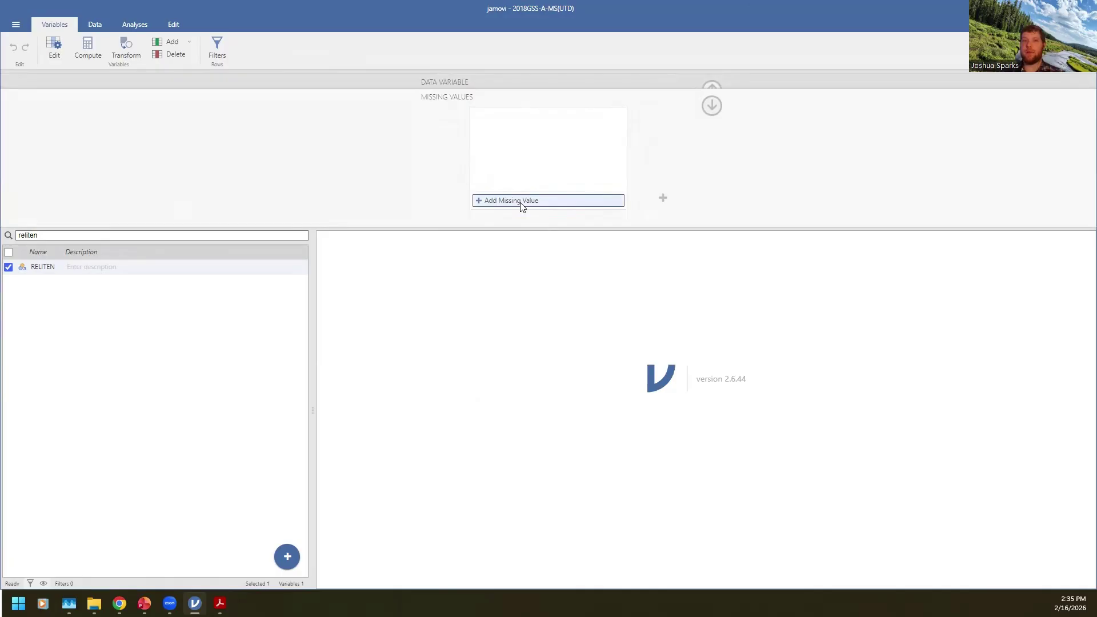
click(566, 202)
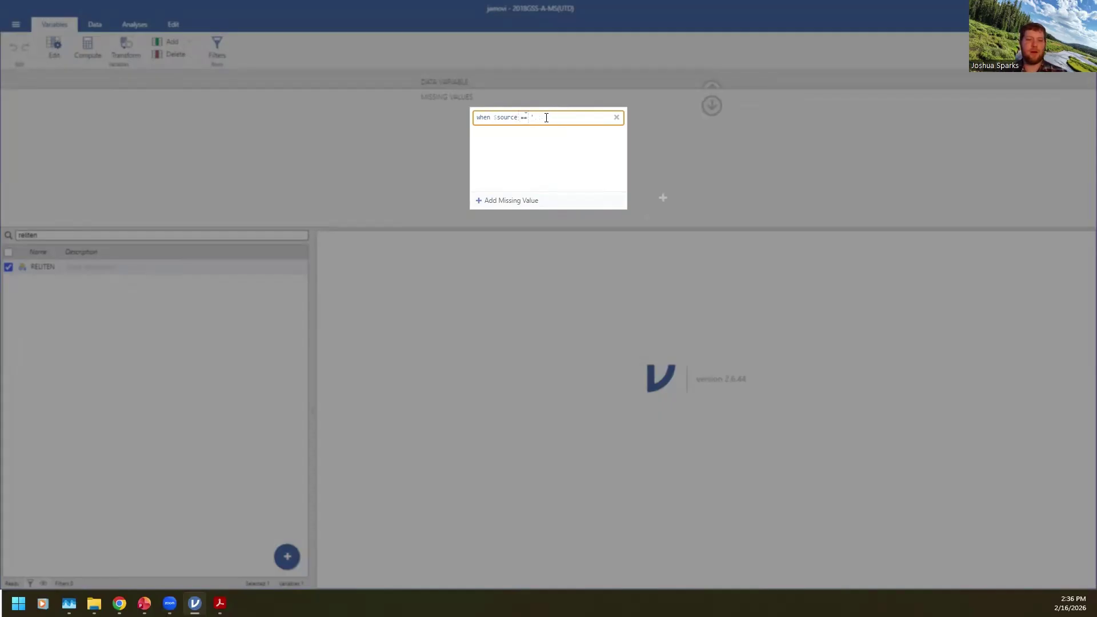
text(DK)
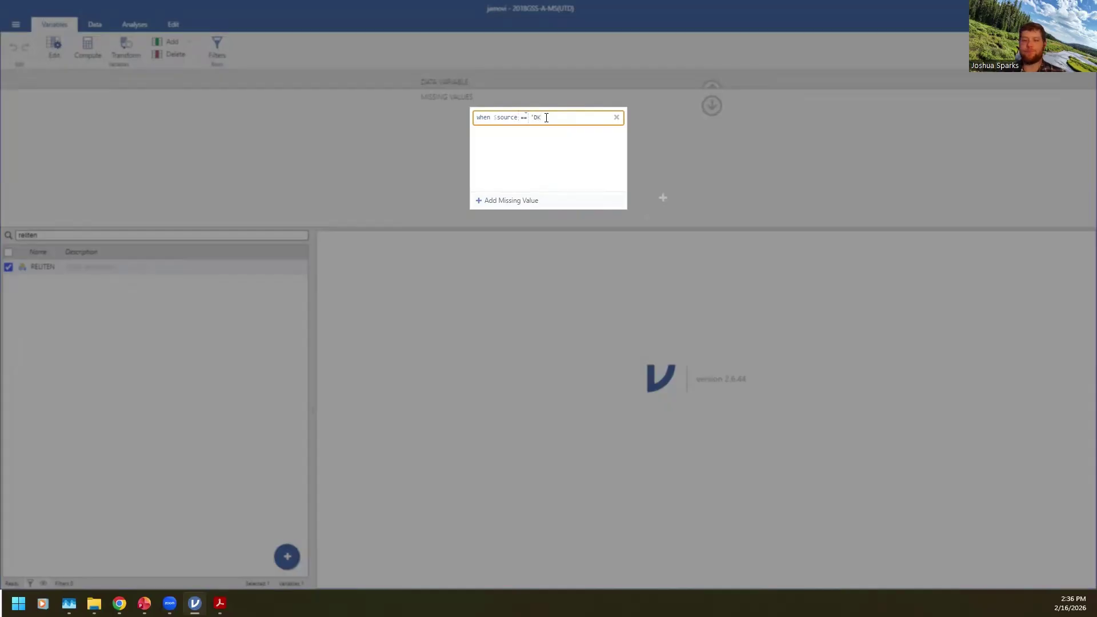
key(Return)
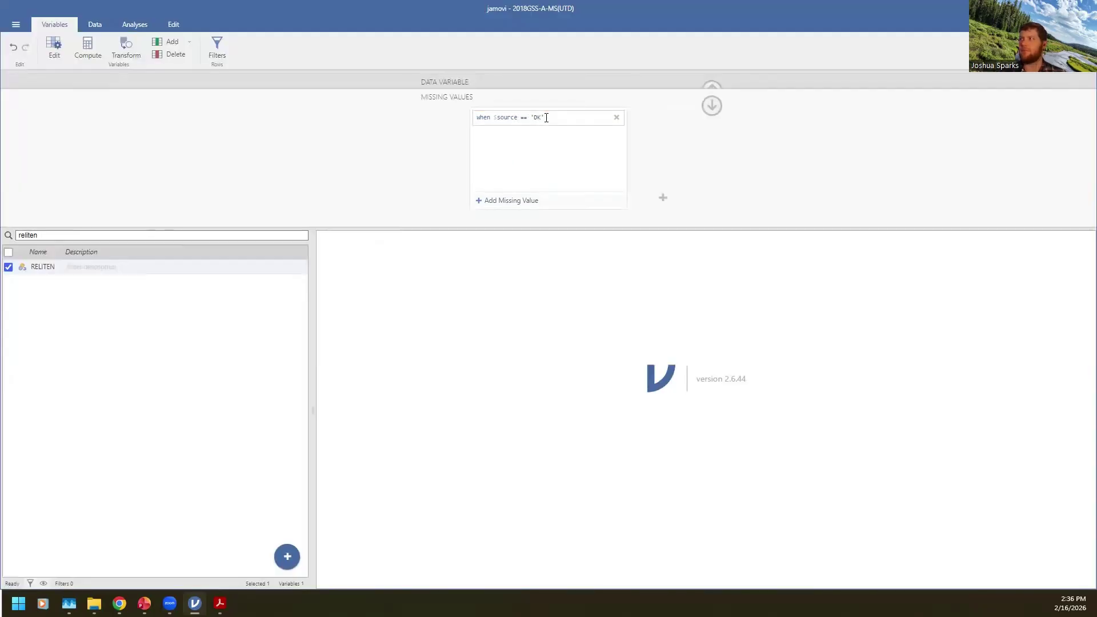
click(506, 201)
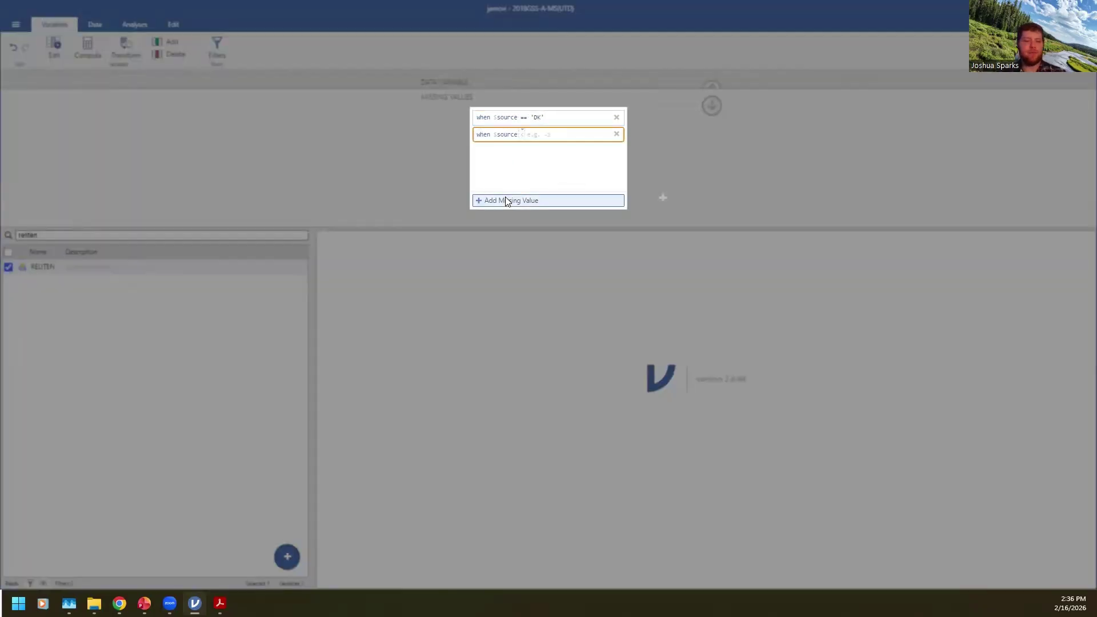
text(== 'NA')
key(Return)
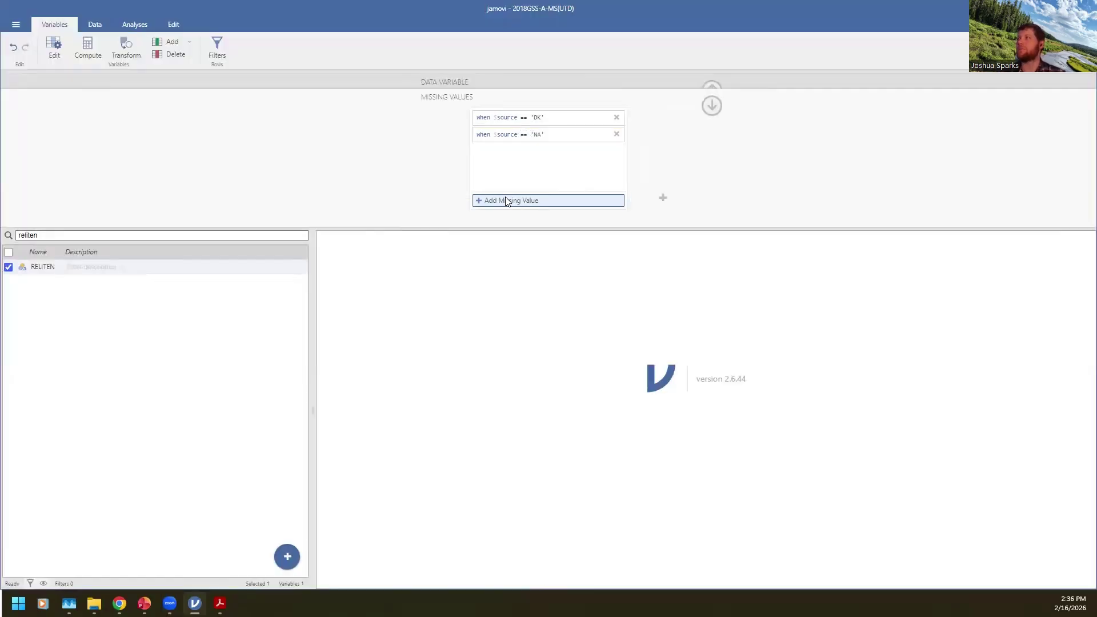
click(711, 106)
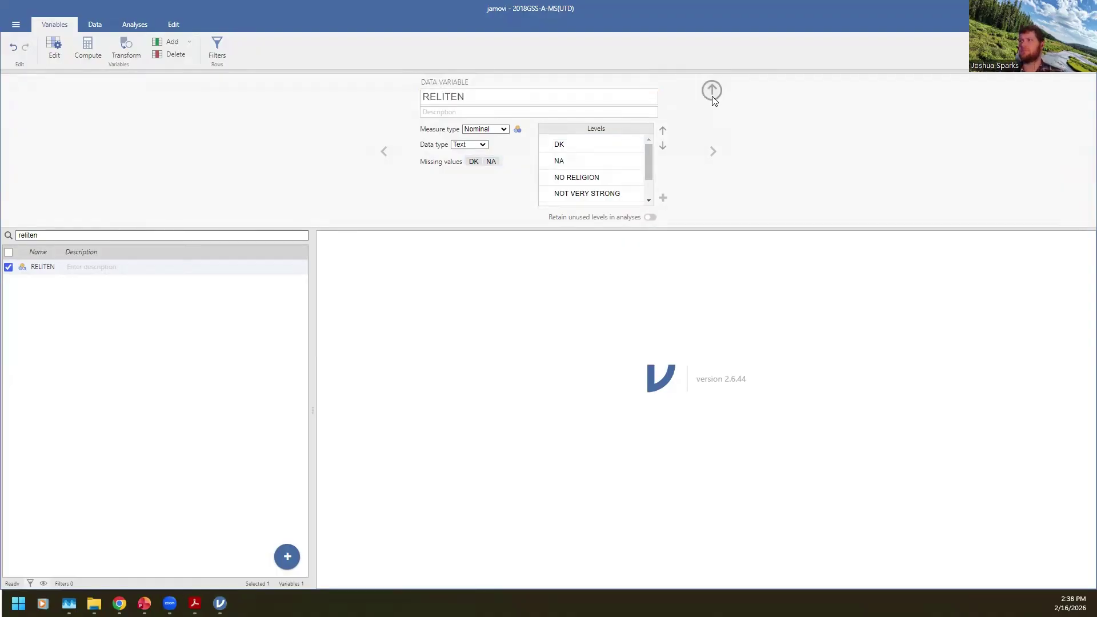
click(54, 48)
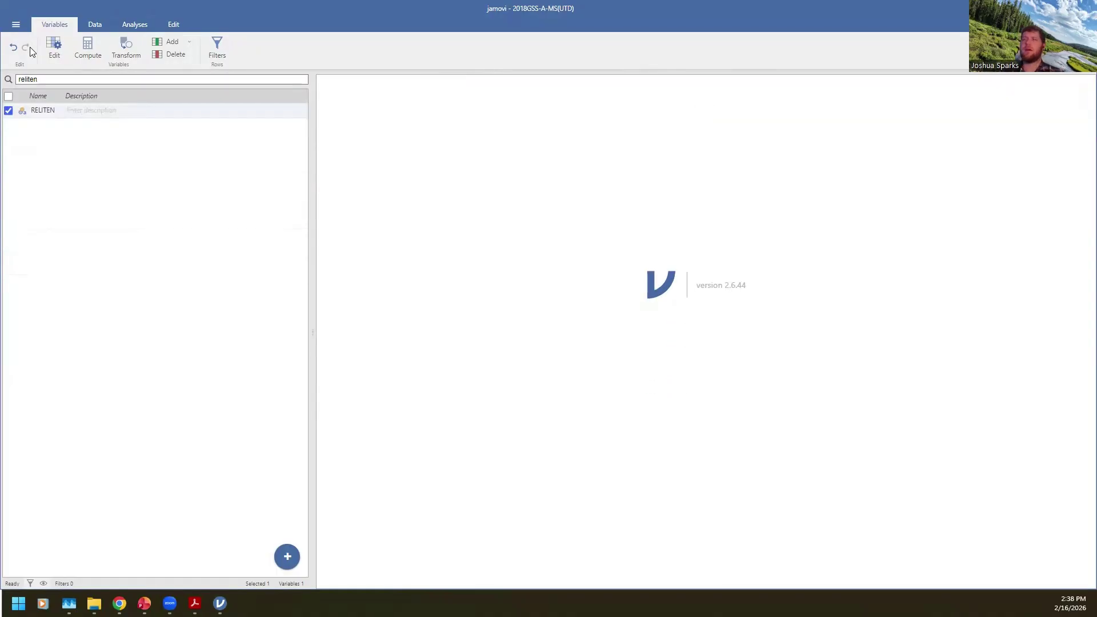
Step: Search the jamovi library for vijPlots and install that plotting module
click(137, 23)
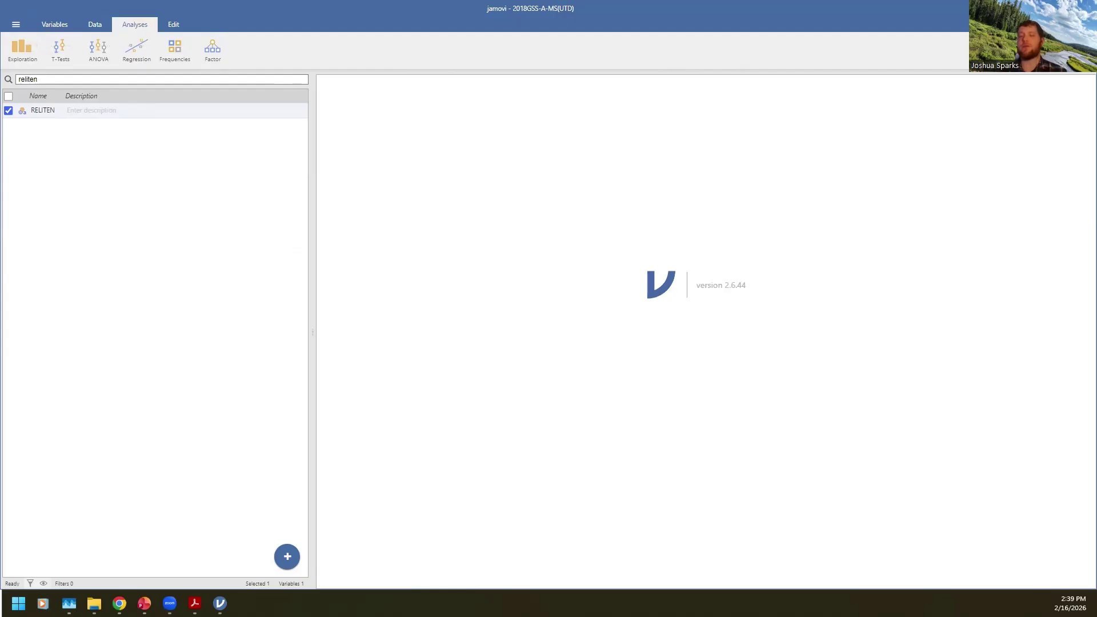
click(1077, 50)
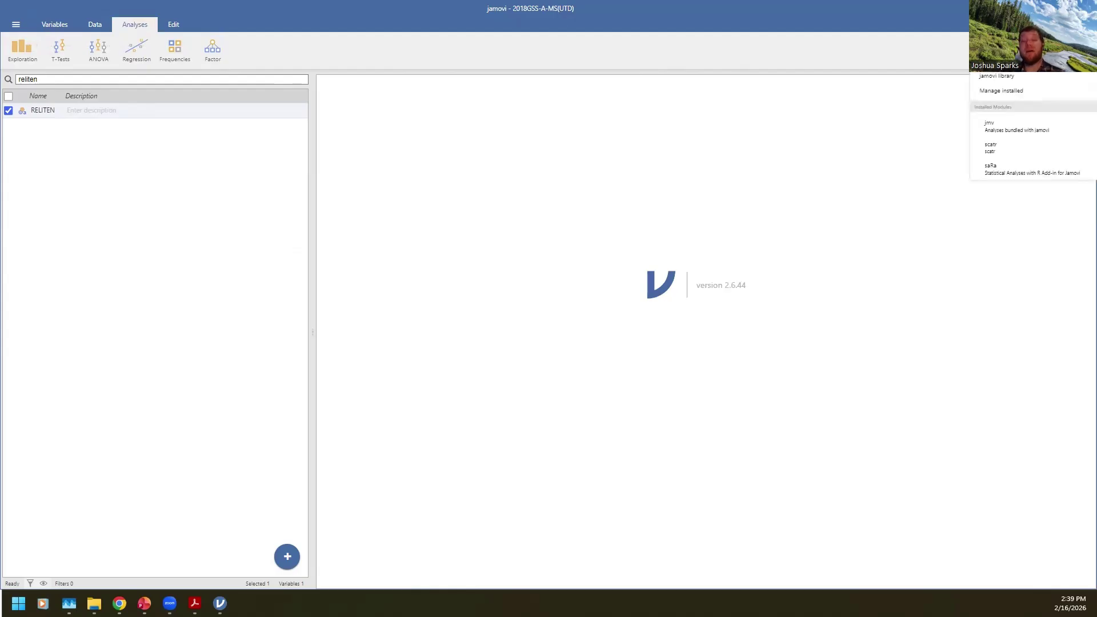
click(1037, 76)
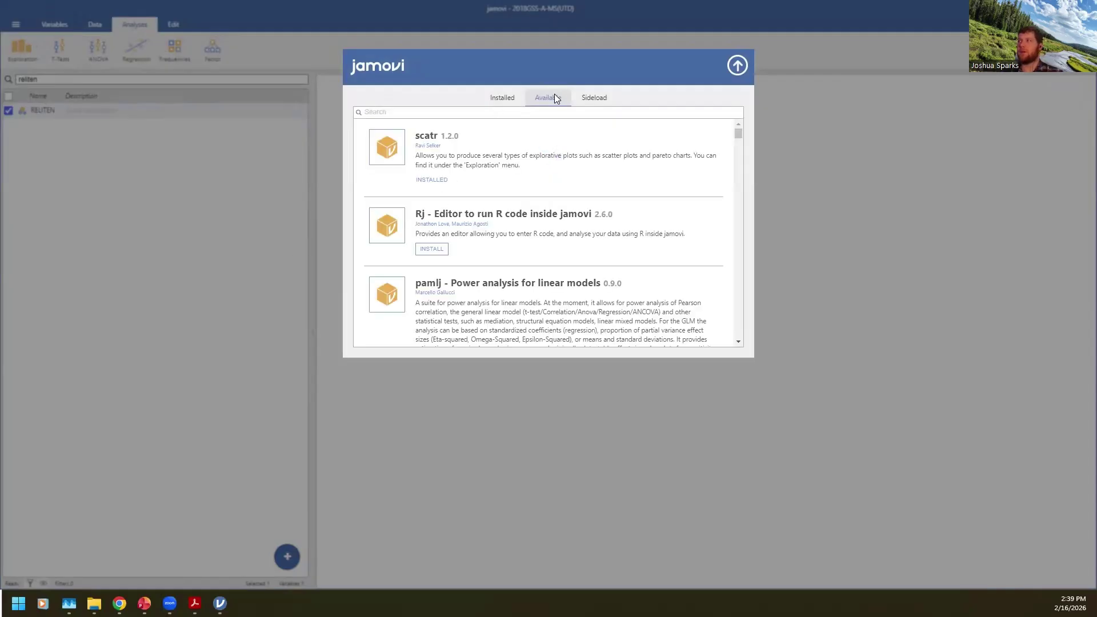
click(558, 110)
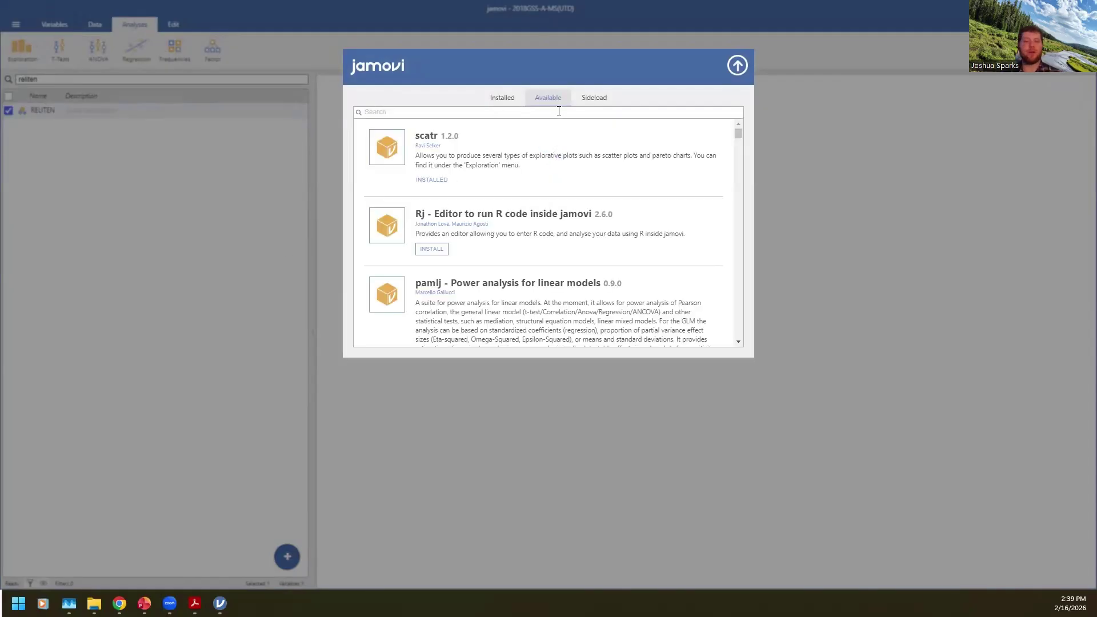
text(vijPlots)
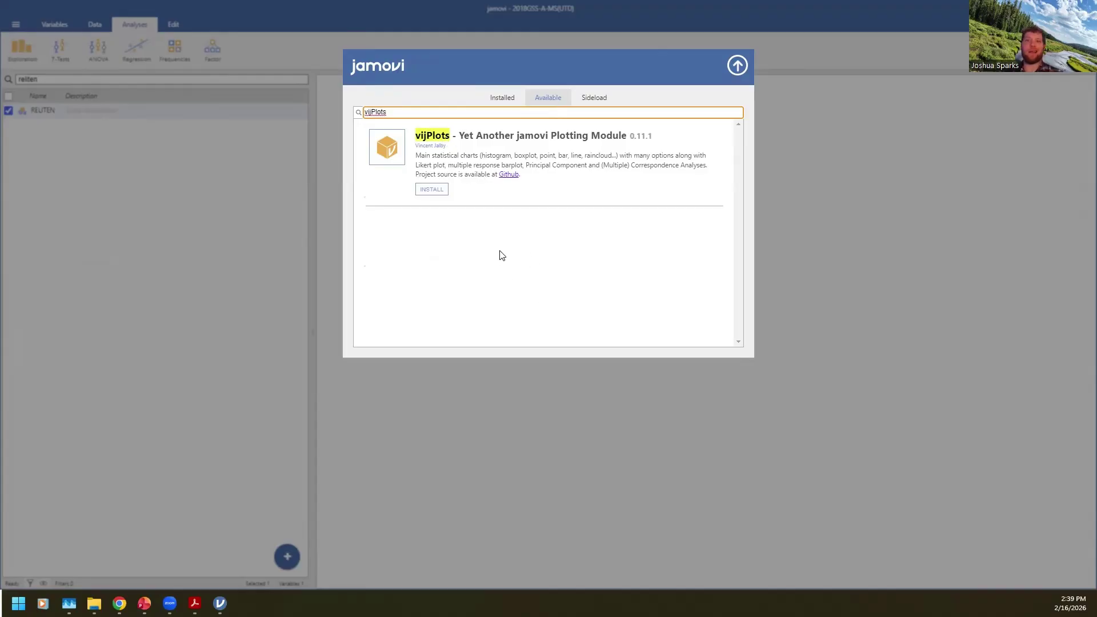
click(432, 192)
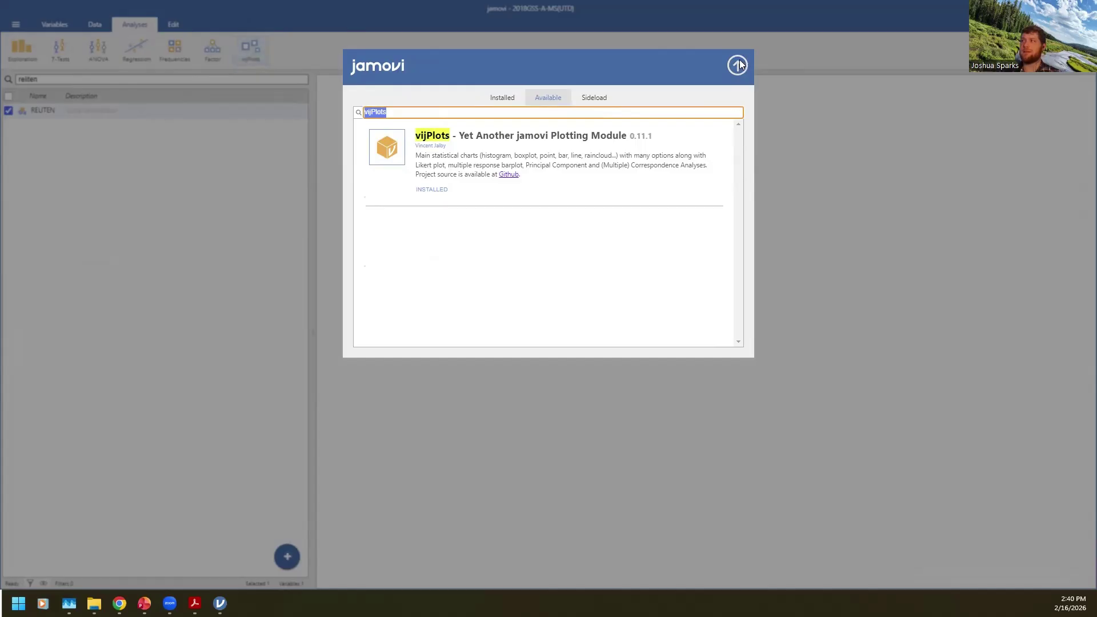
Step: Hide the vijPlots module in the list of installed modules and show it again
click(502, 98)
scroll(561, 258, down, 1)
scroll(561, 258, down, 2)
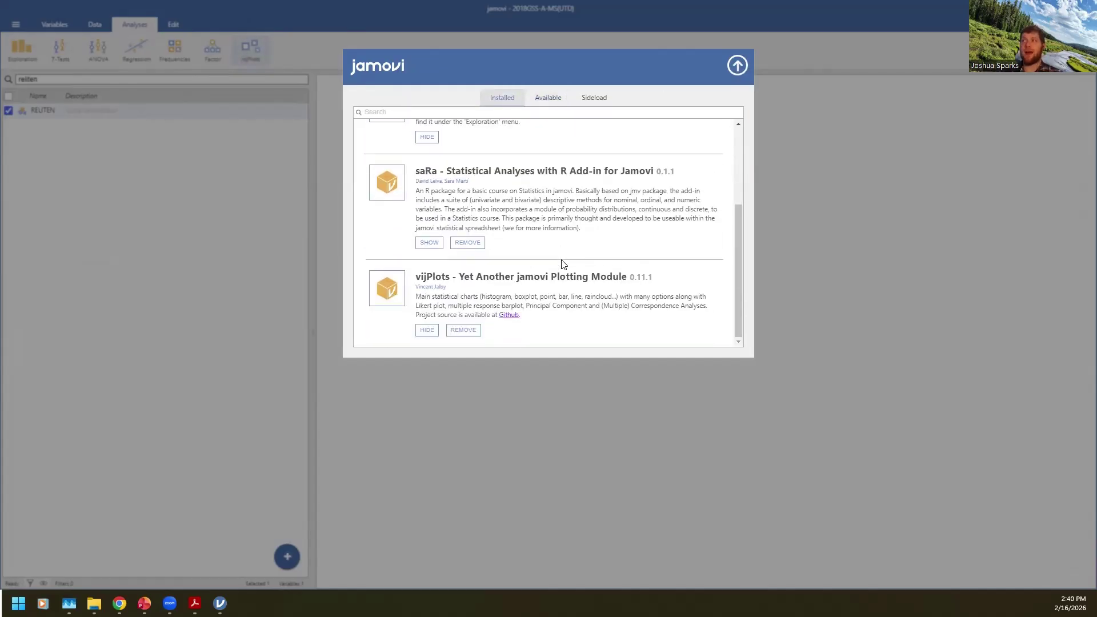
click(427, 330)
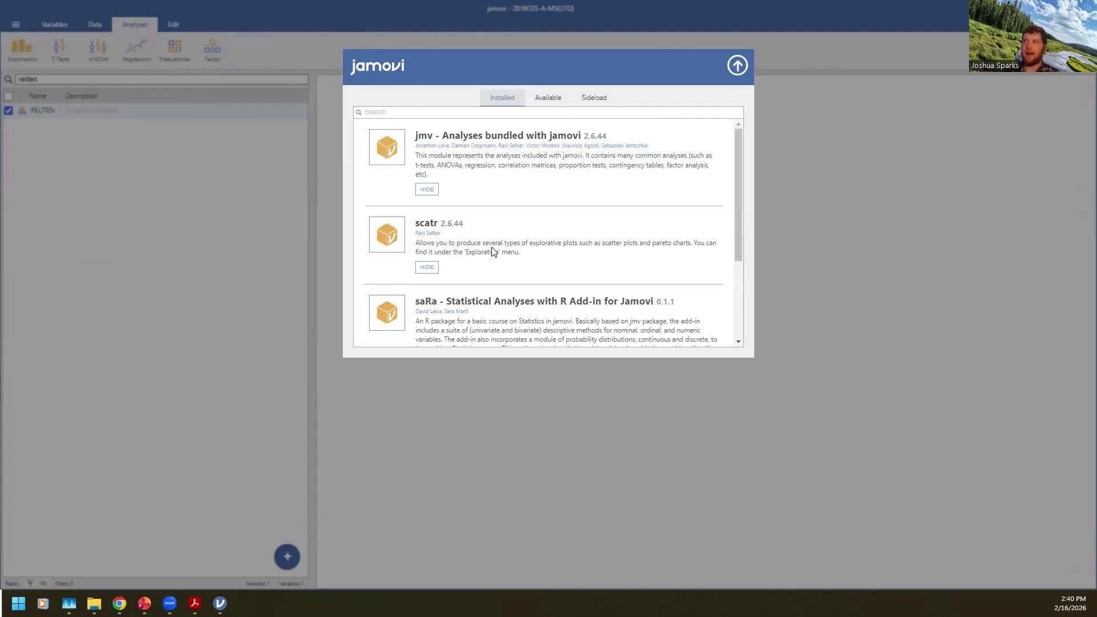
scroll(492, 247, down, 3)
click(429, 330)
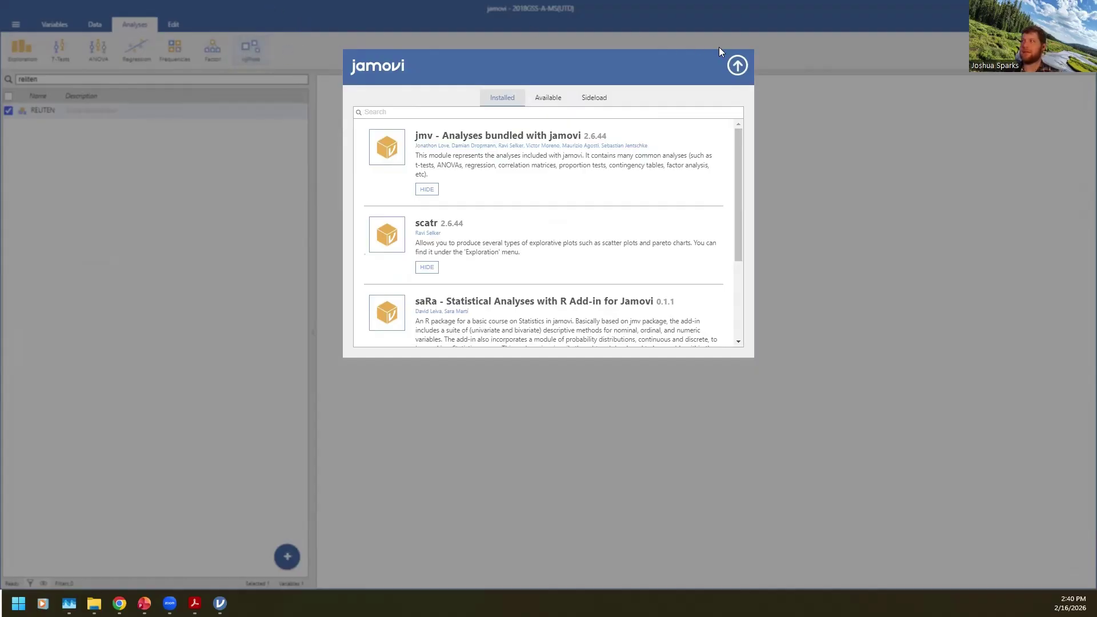
Step: Close the module library and run a Descriptives analysis on RELITEN with frequency tables included
click(742, 66)
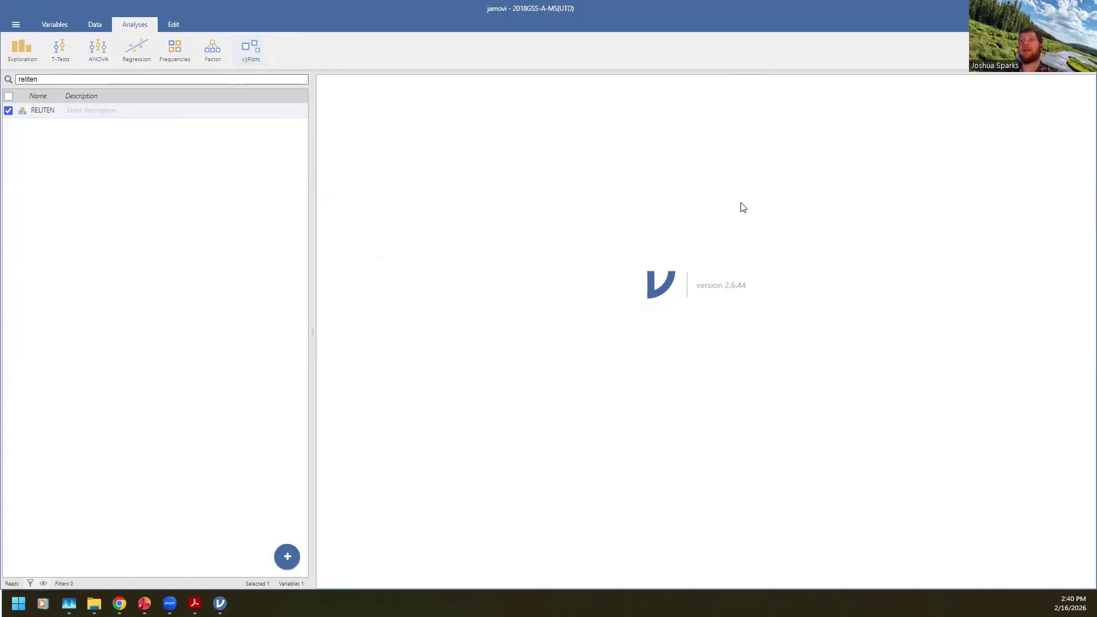
click(27, 53)
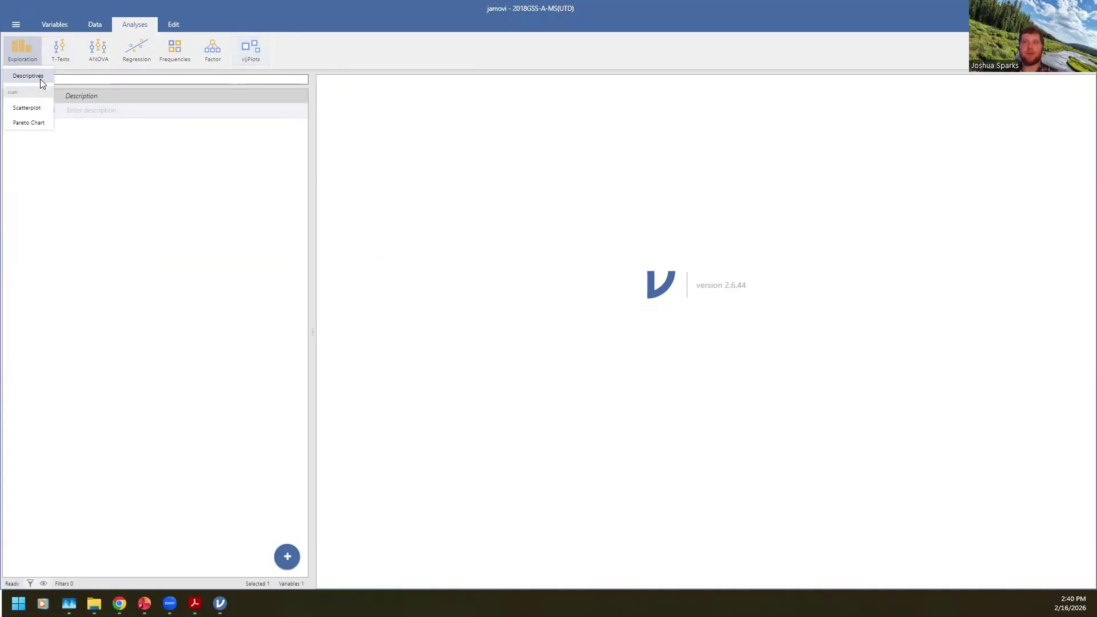
click(40, 77)
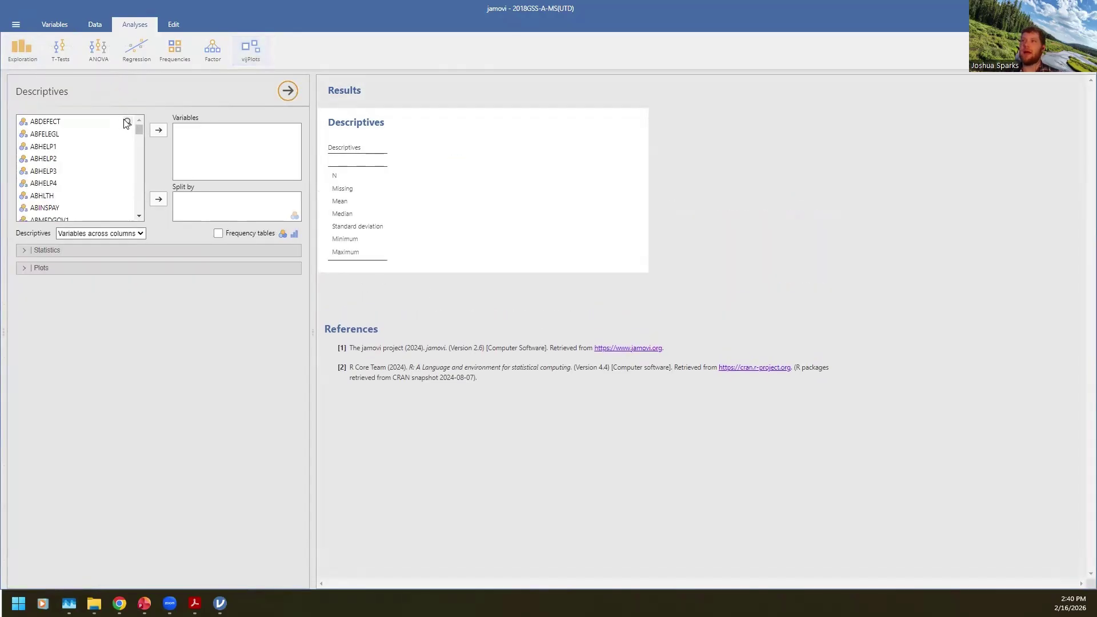
click(93, 123)
text(reliten)
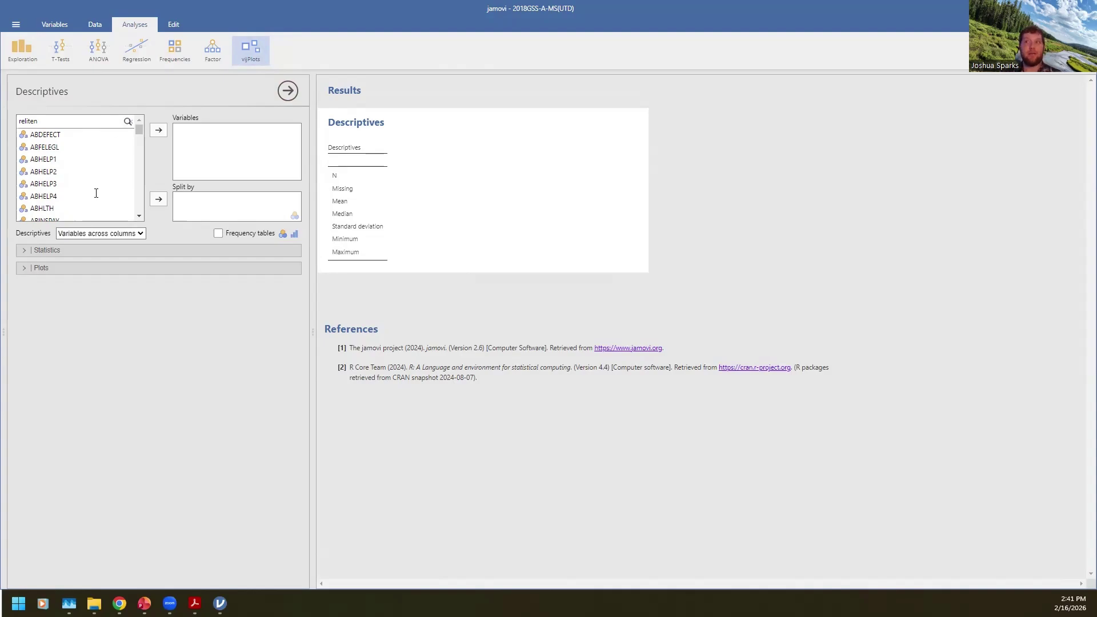
click(44, 136)
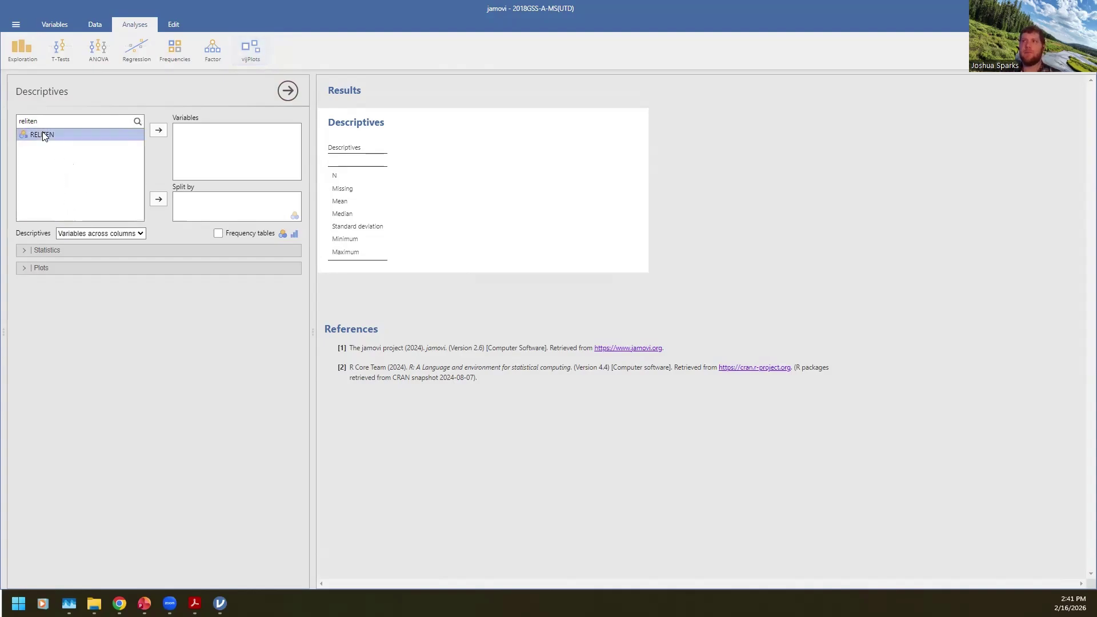
click(160, 130)
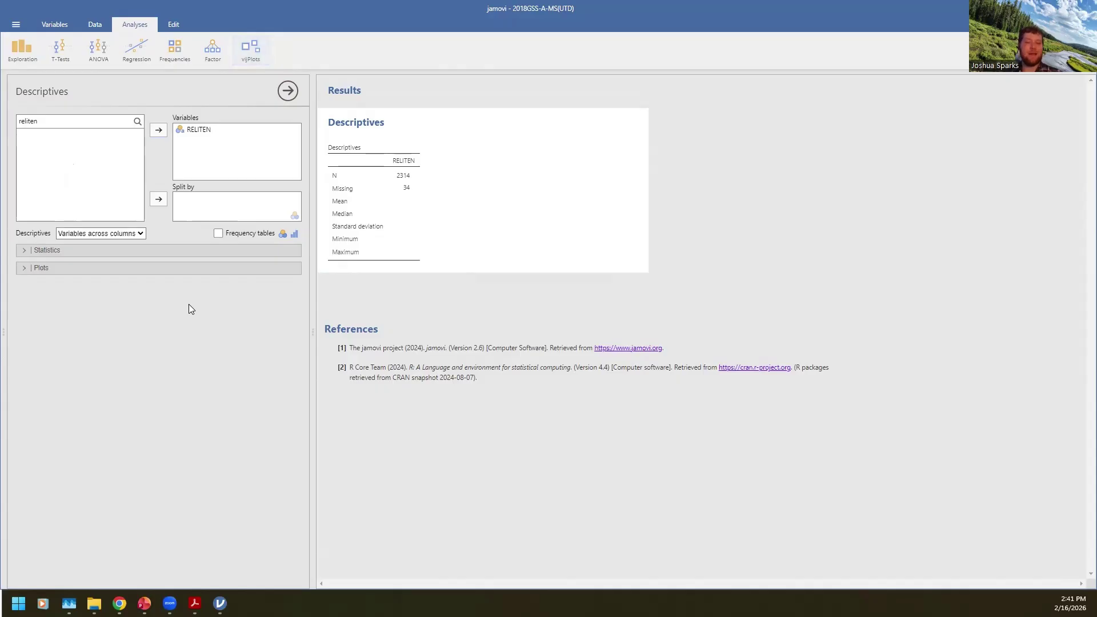
click(218, 234)
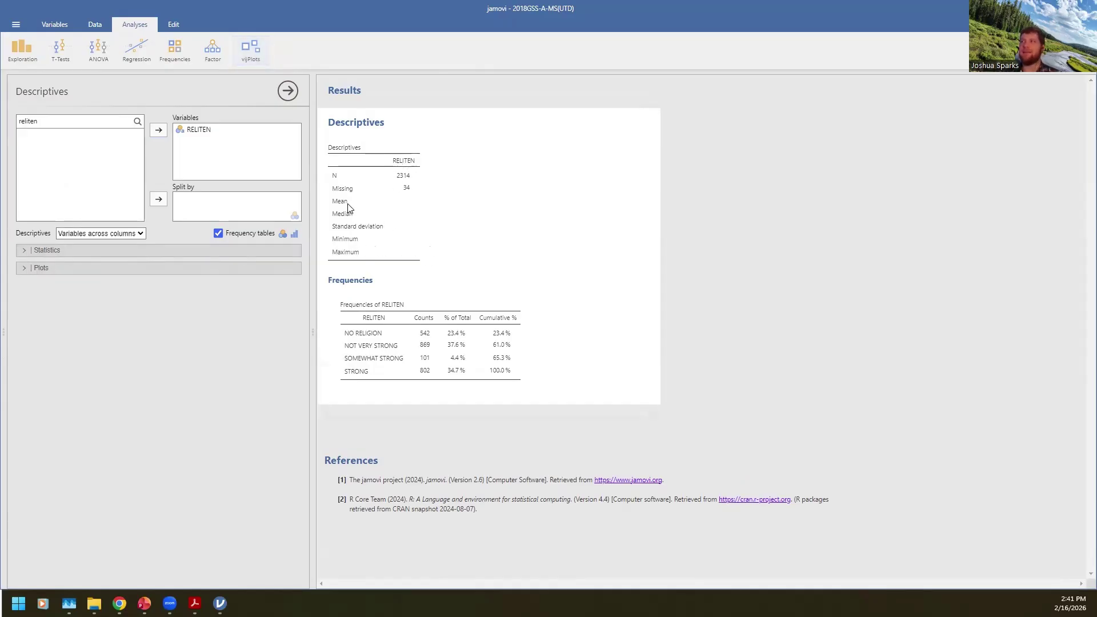
Step: Remove the mean, median, standard deviation, minimum and maximum from the Descriptives statistics for RELITEN
click(23, 251)
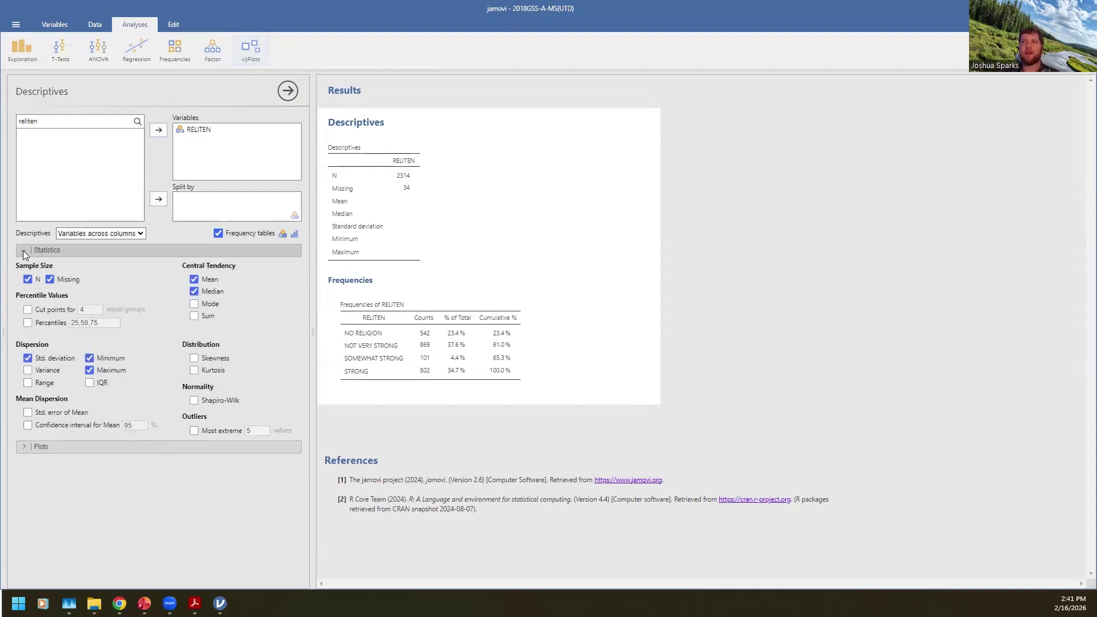
click(193, 279)
click(194, 291)
click(90, 357)
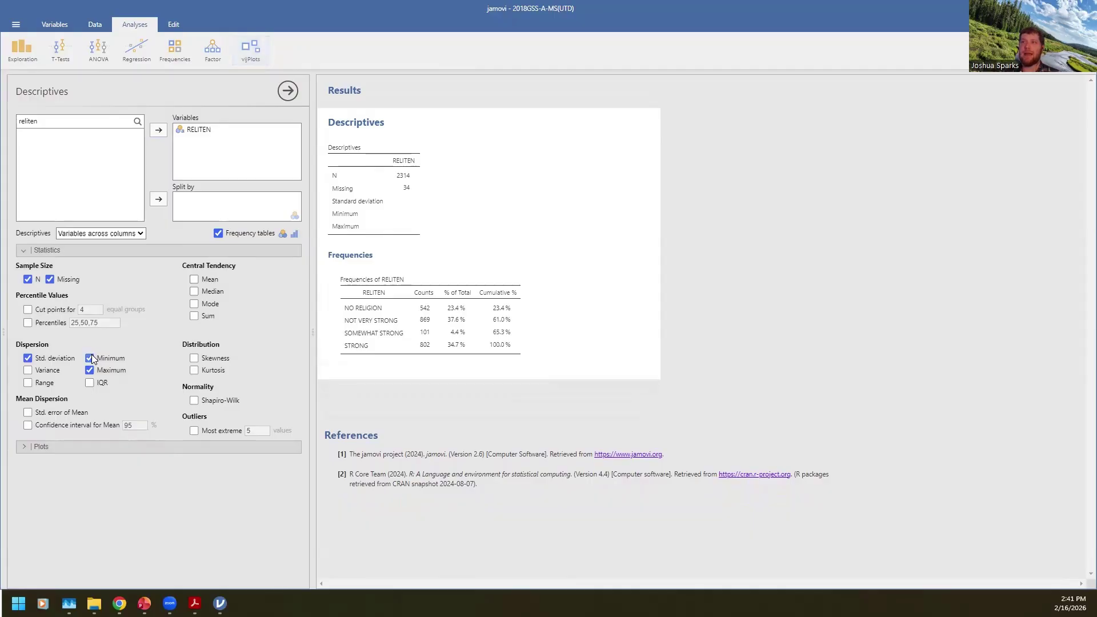
click(90, 370)
click(26, 356)
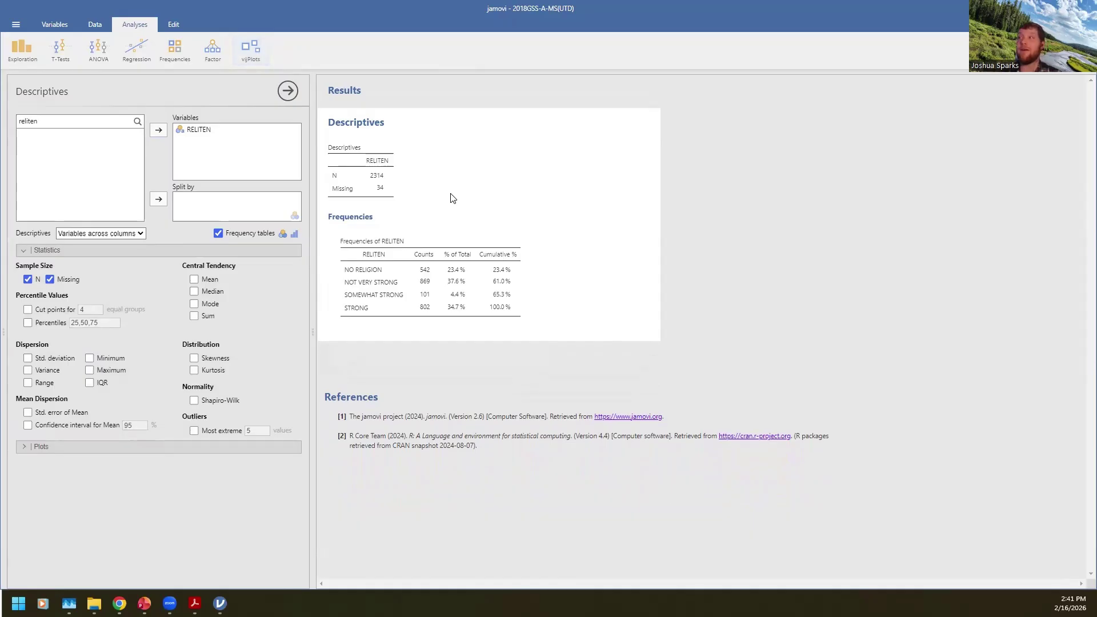
right_click(435, 257)
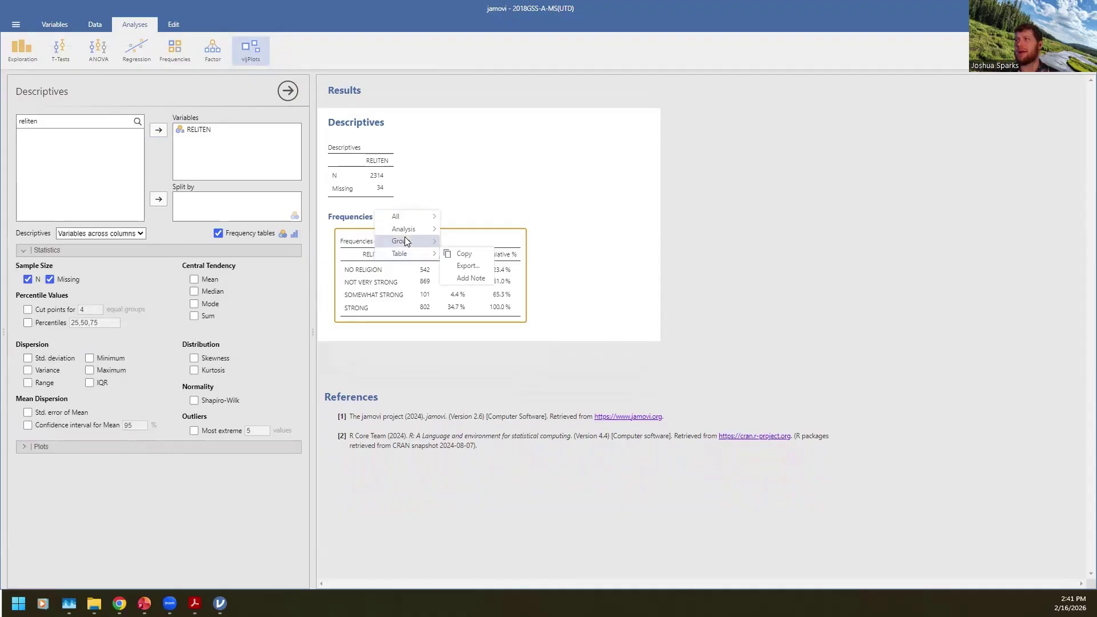
click(513, 239)
click(730, 230)
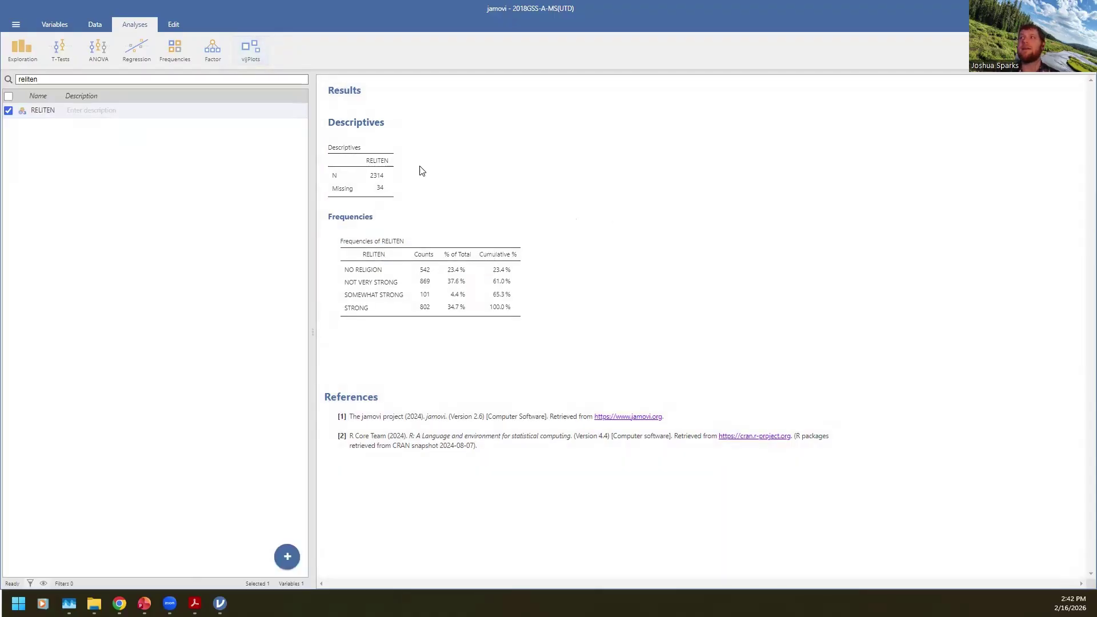
click(441, 245)
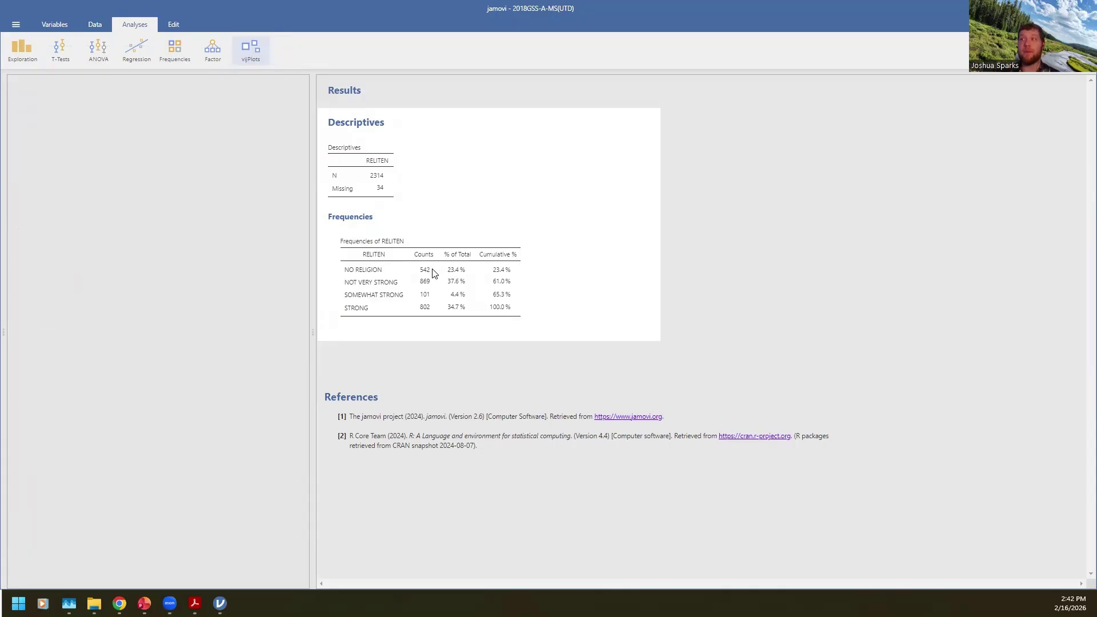
Step: Create a vijPlots bar plot with RELITEN on the category axis and percent on the Y-axis
click(249, 49)
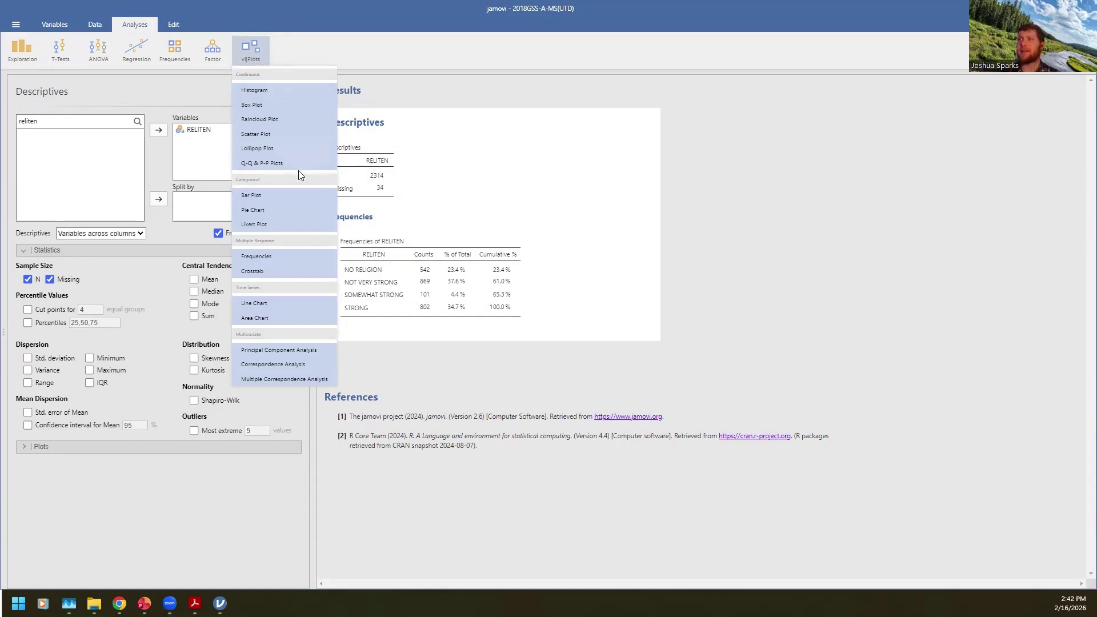
click(269, 195)
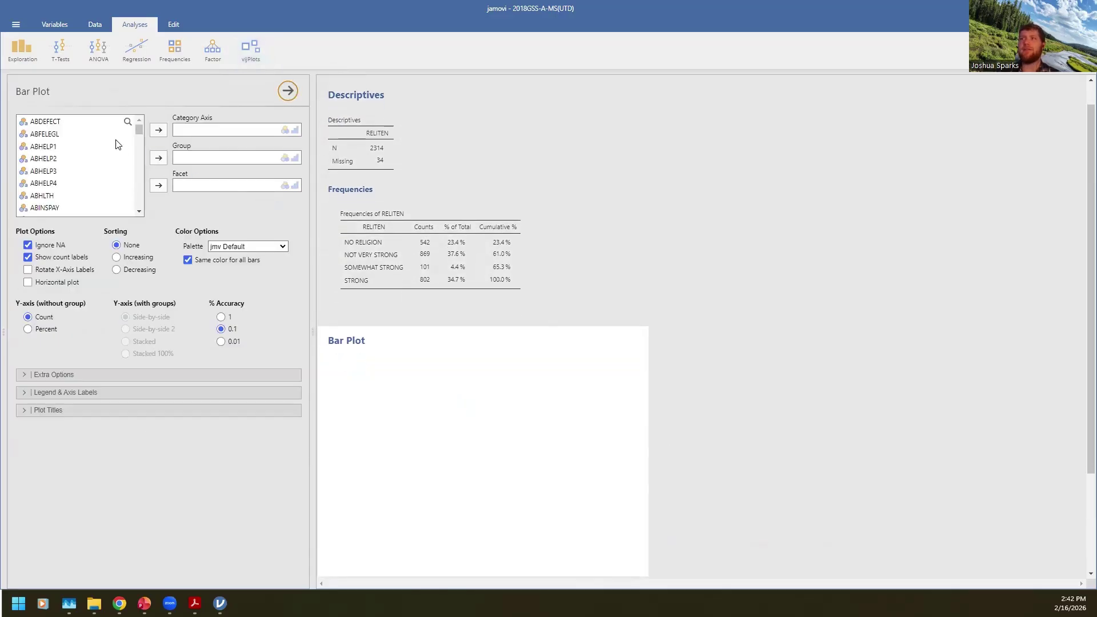
click(127, 122)
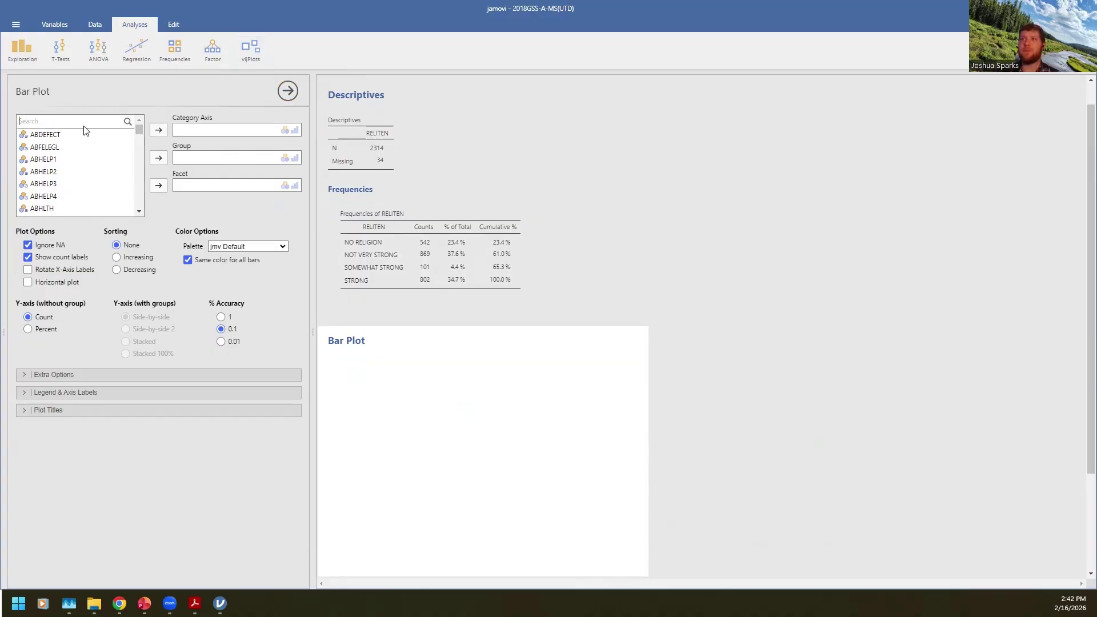
text(reliten)
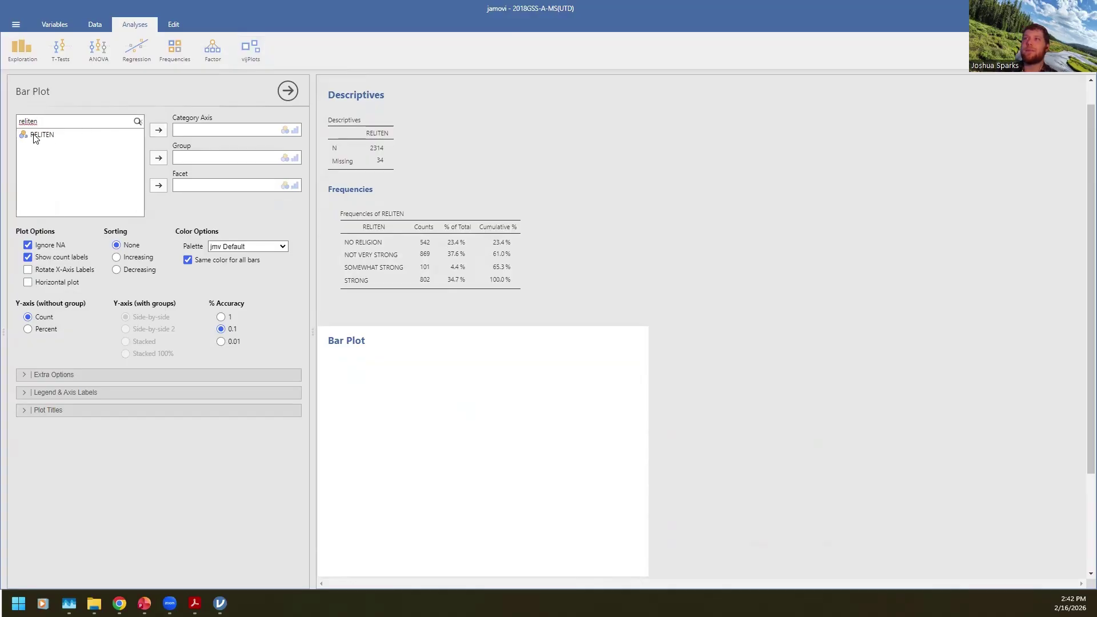
click(33, 135)
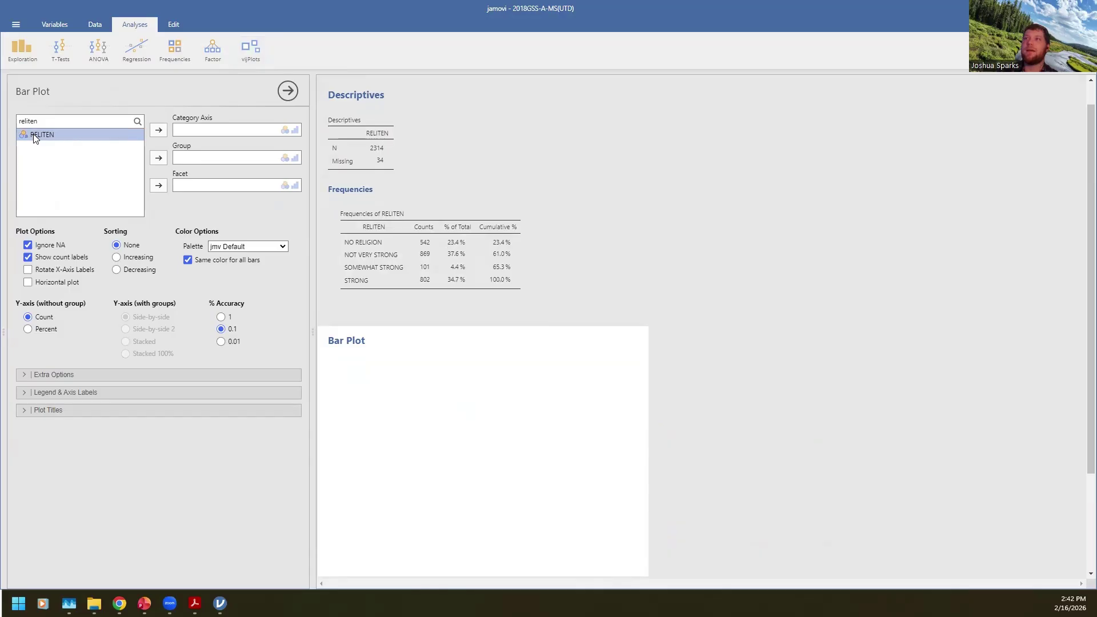
click(158, 131)
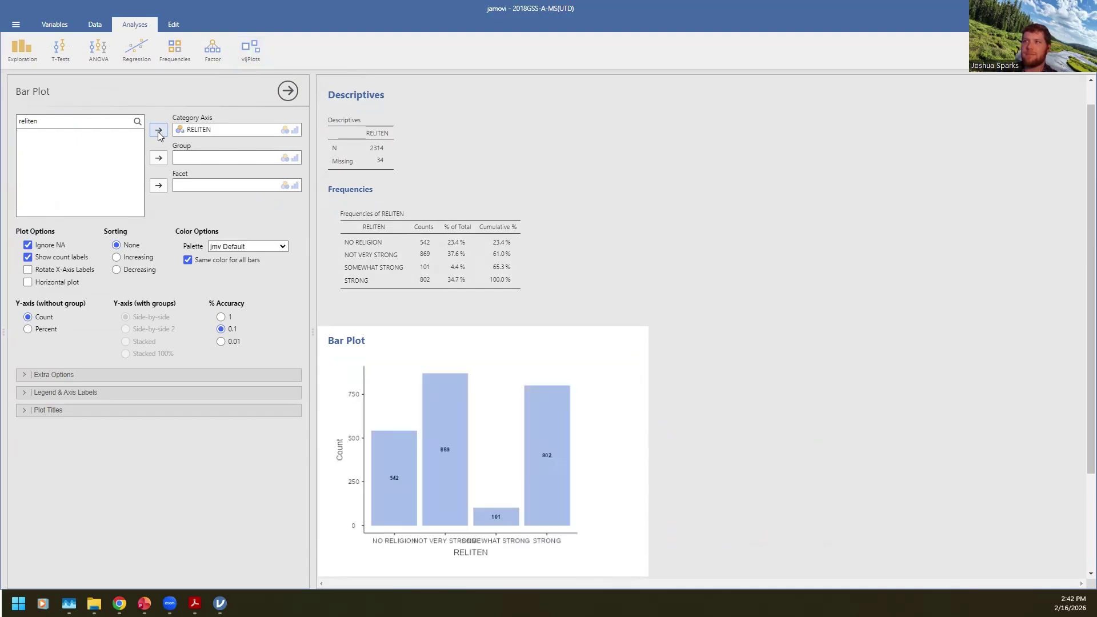
scroll(711, 325, down, 3)
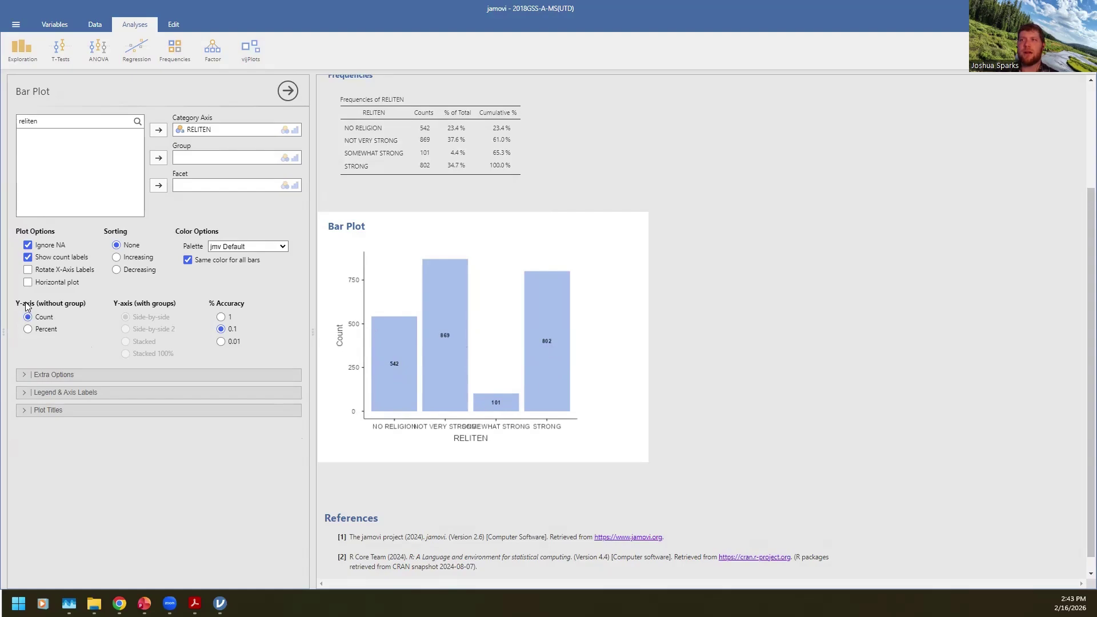
click(29, 330)
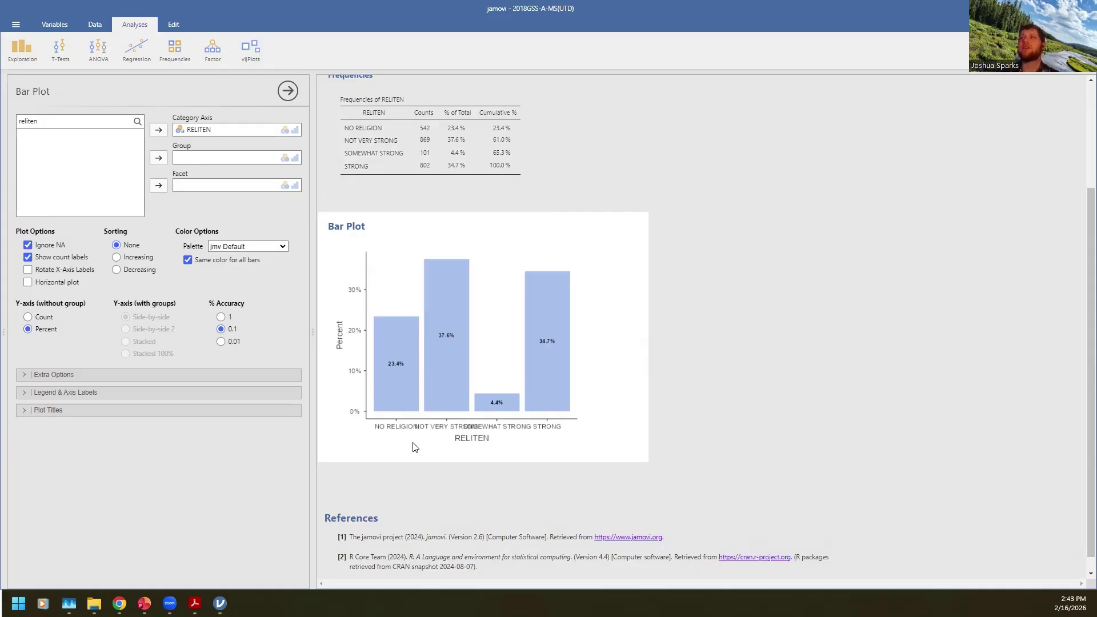
Step: Try the horizontal layout for the bar plot, return it to vertical and rotate the X-axis labels
click(30, 285)
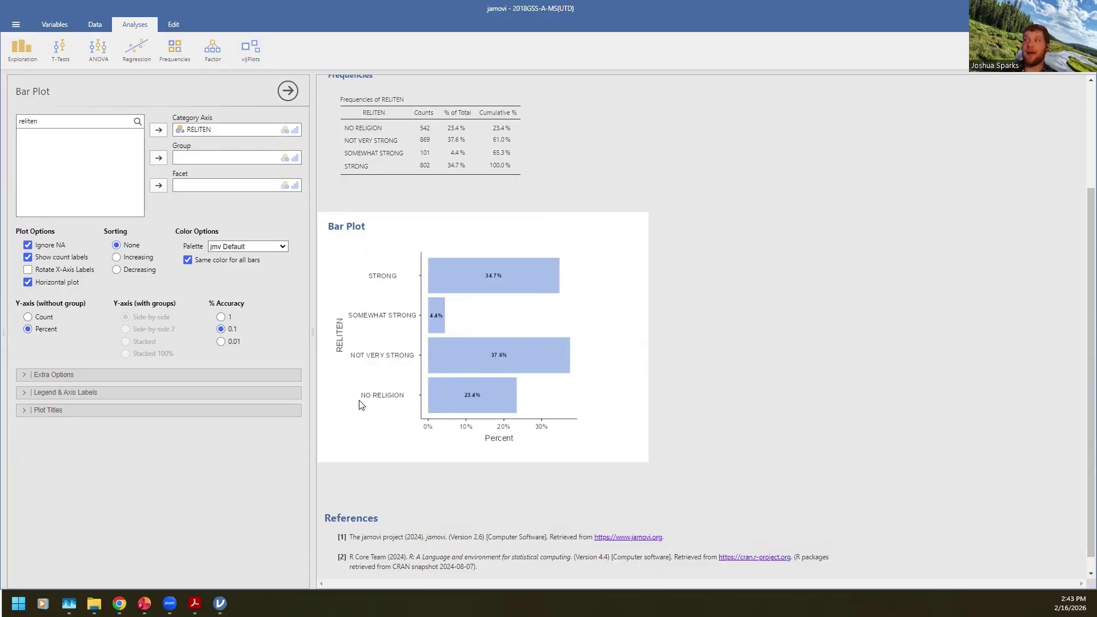
click(28, 282)
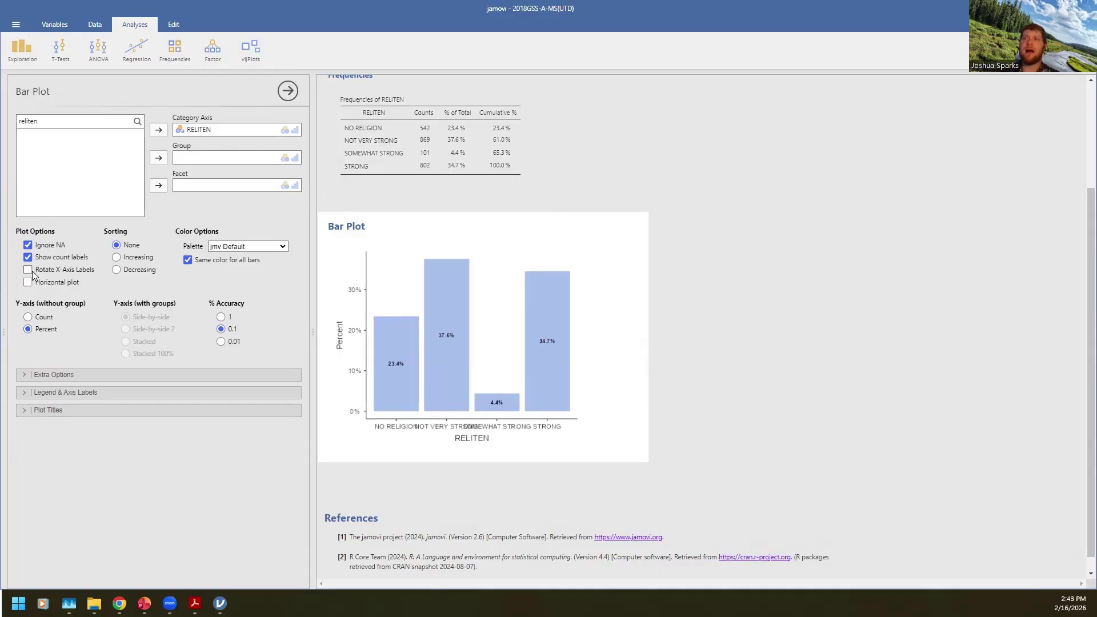
click(28, 269)
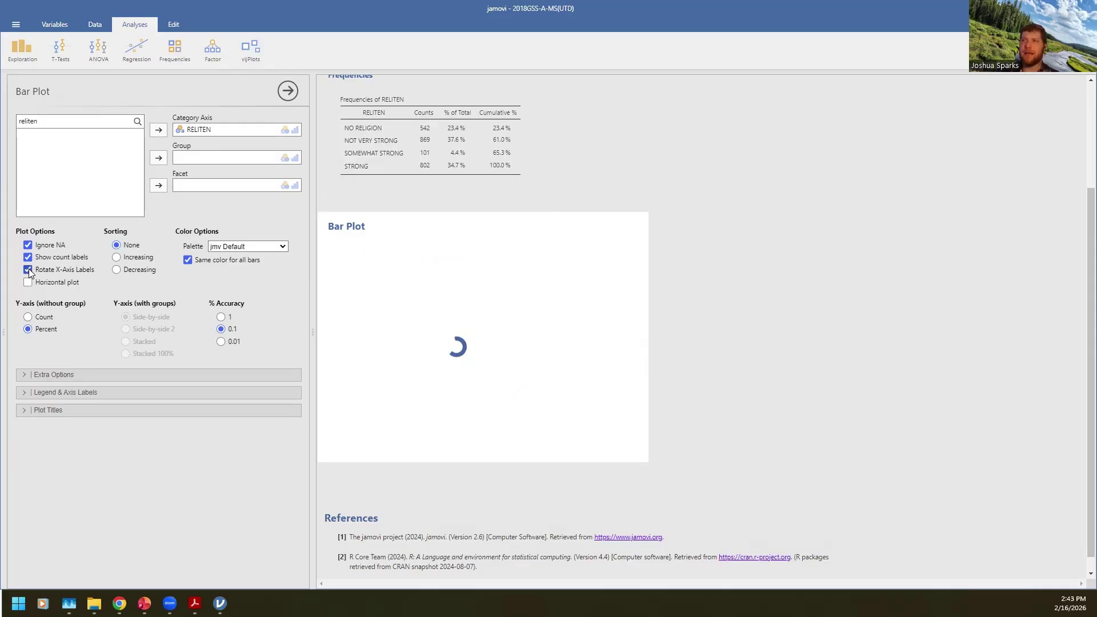